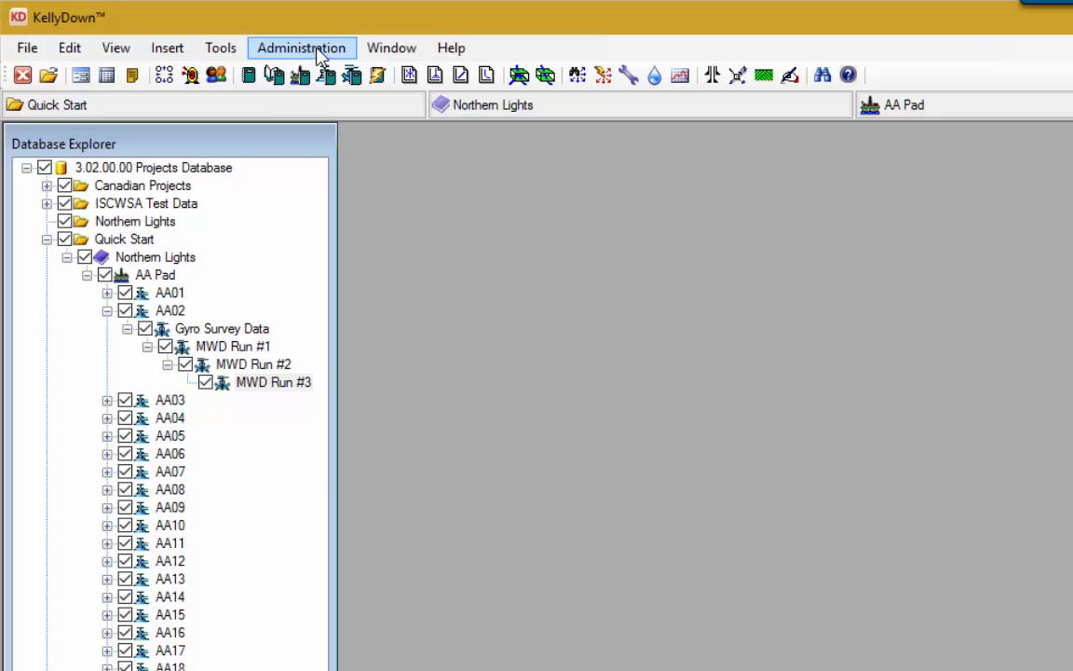
Step: In System Settings, test mail through the default Outlook account, then turn that option off
left_click(316, 54)
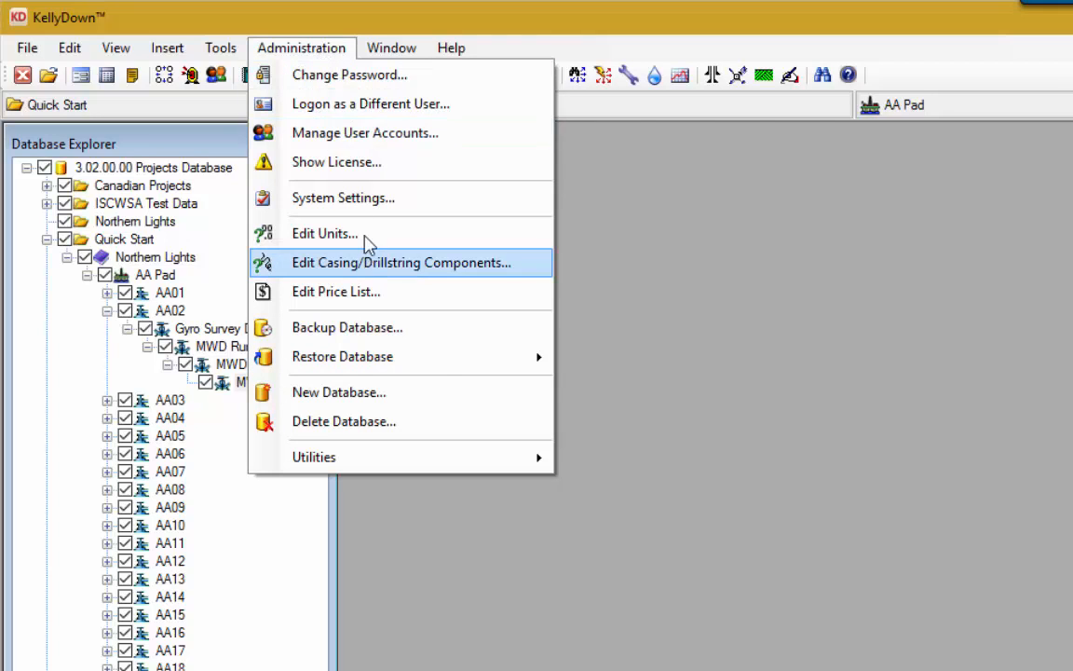
left_click(369, 206)
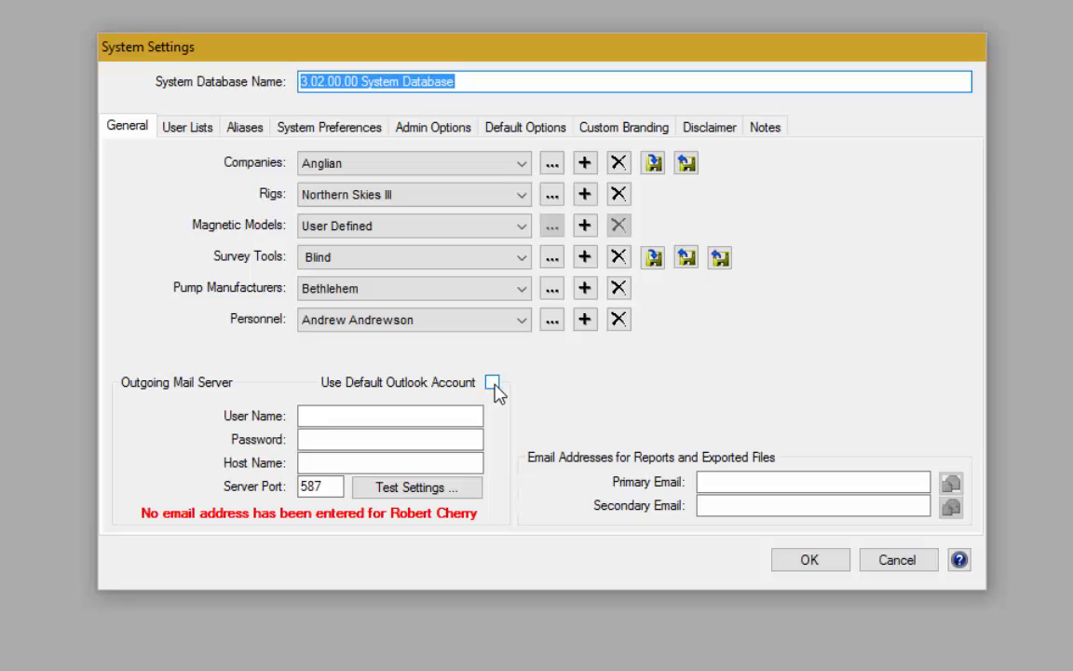
left_click(493, 383)
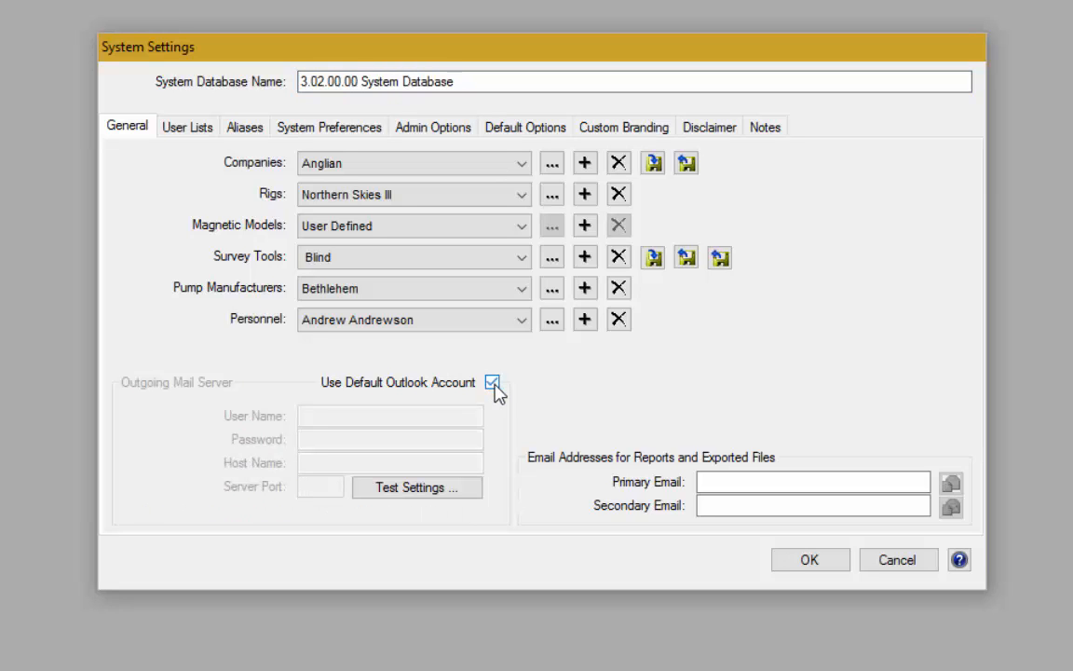
left_click(431, 496)
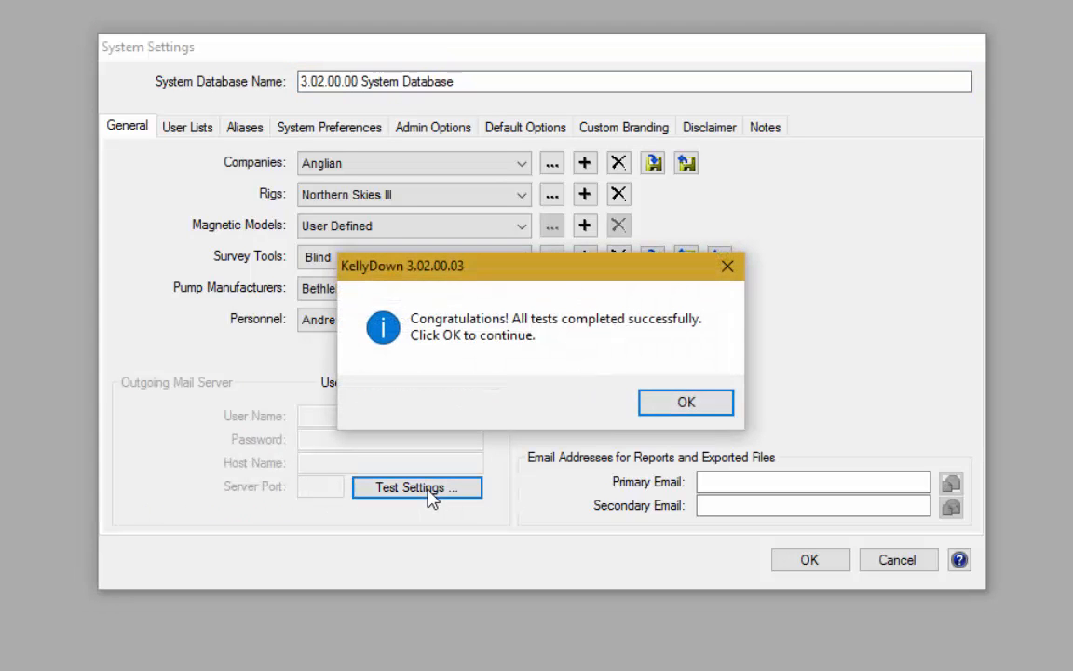
left_click(716, 404)
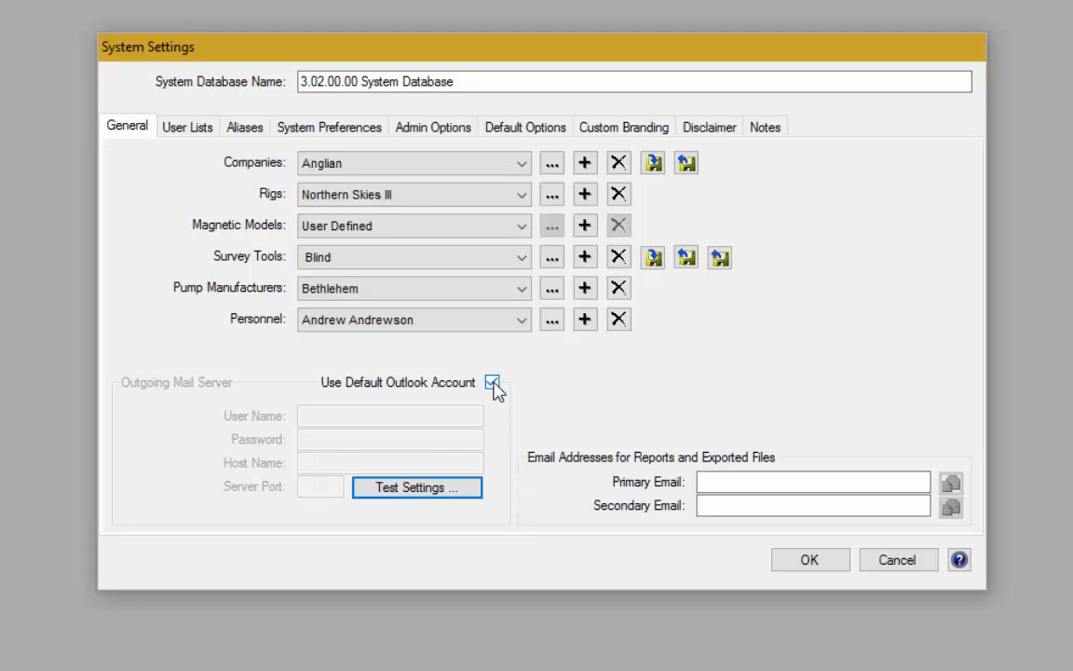
left_click(492, 383)
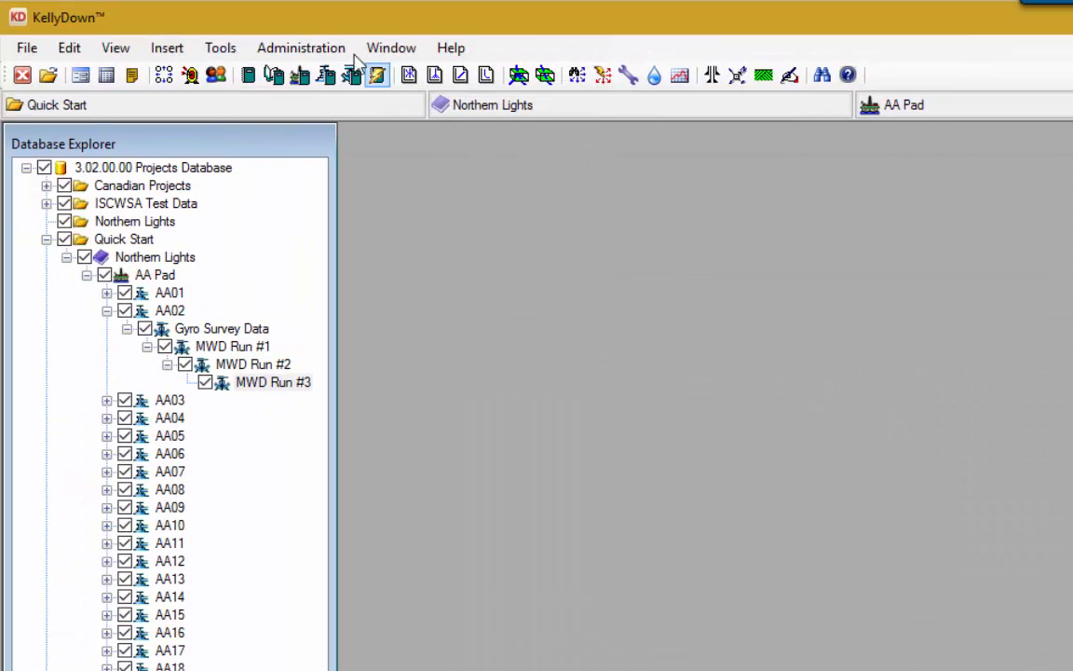
Step: Add the Admin user's e-mail address in Manage User Accounts and close the accounts list
left_click(301, 52)
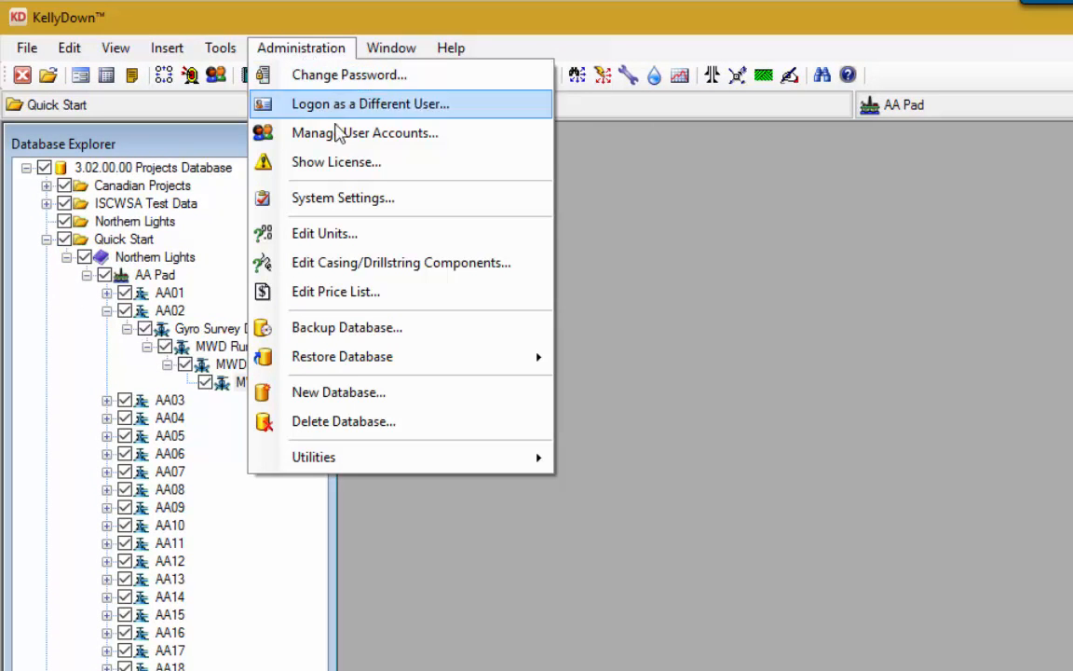
left_click(403, 133)
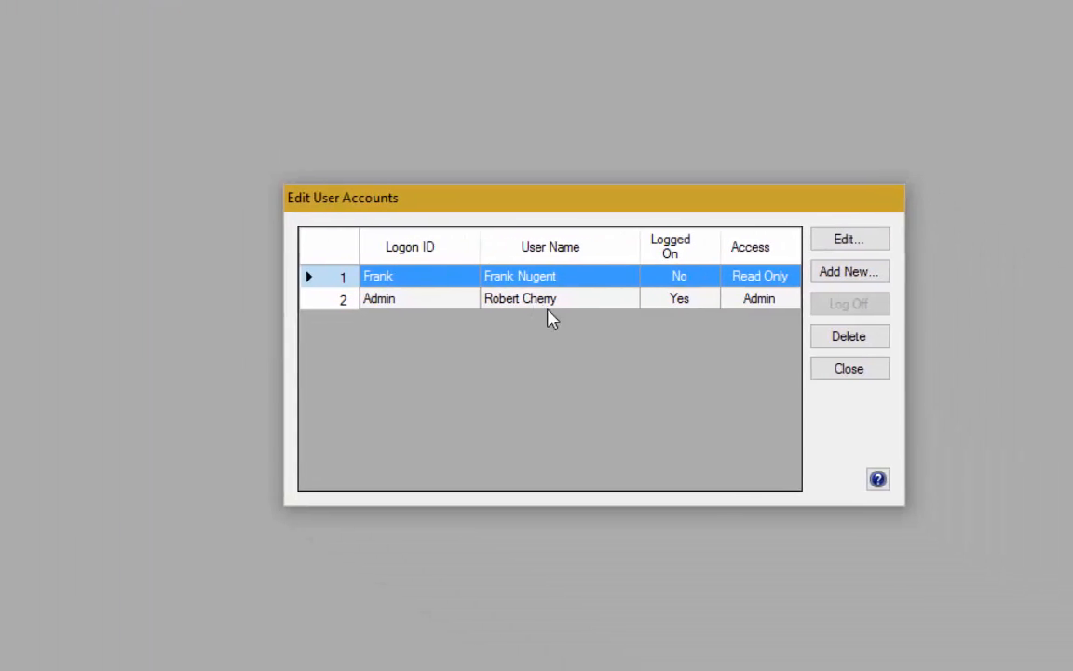
left_click(499, 268)
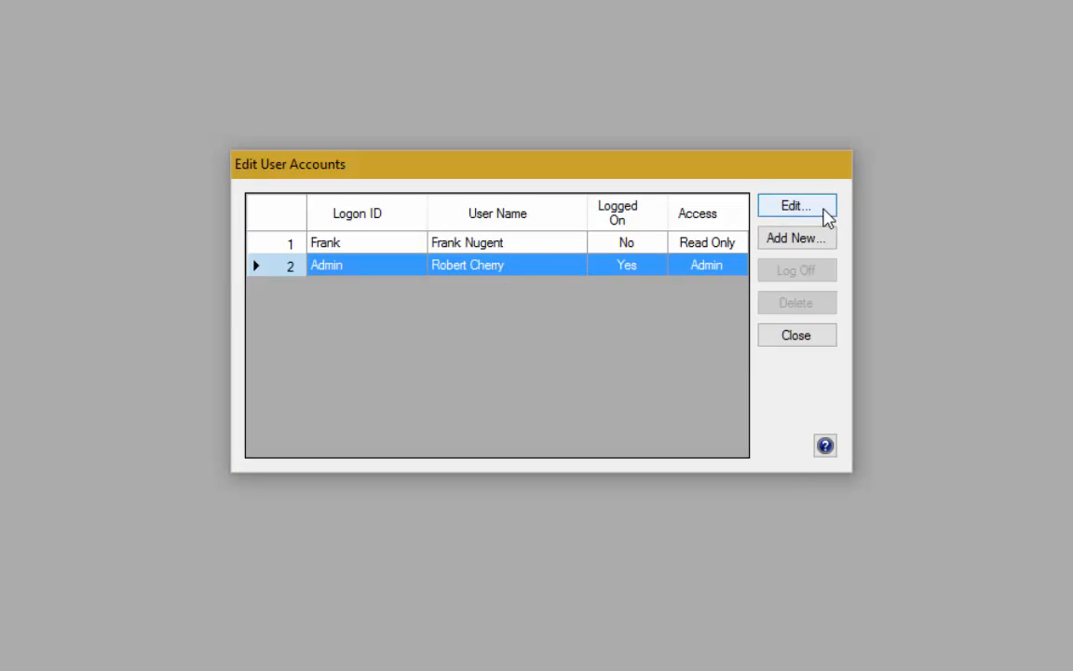
left_click(823, 214)
left_click(310, 229)
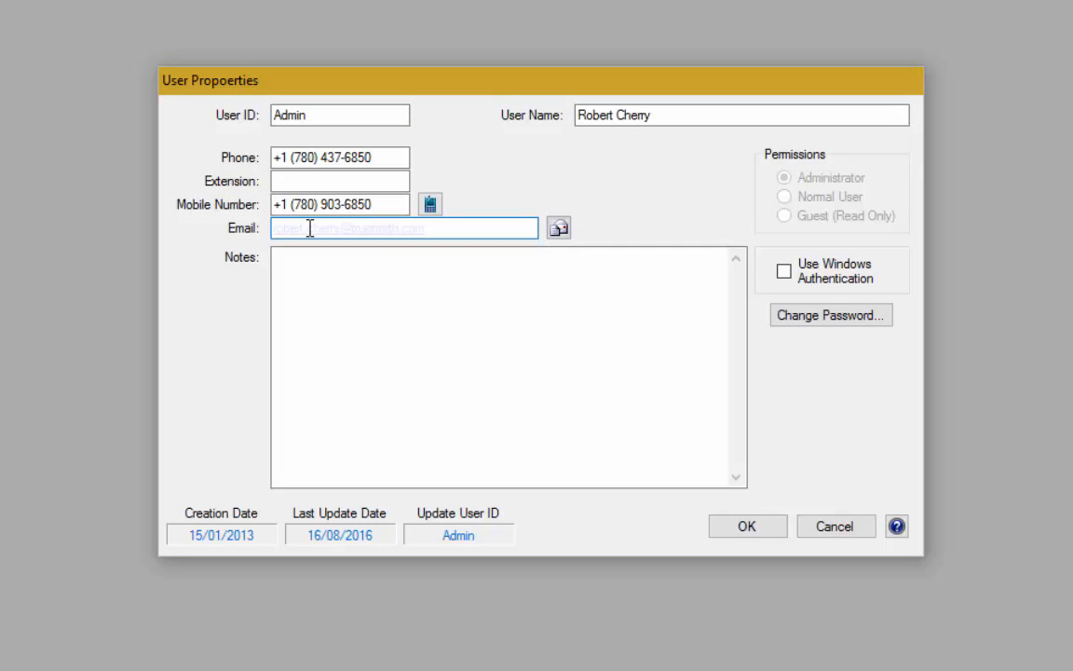
left_click(762, 534)
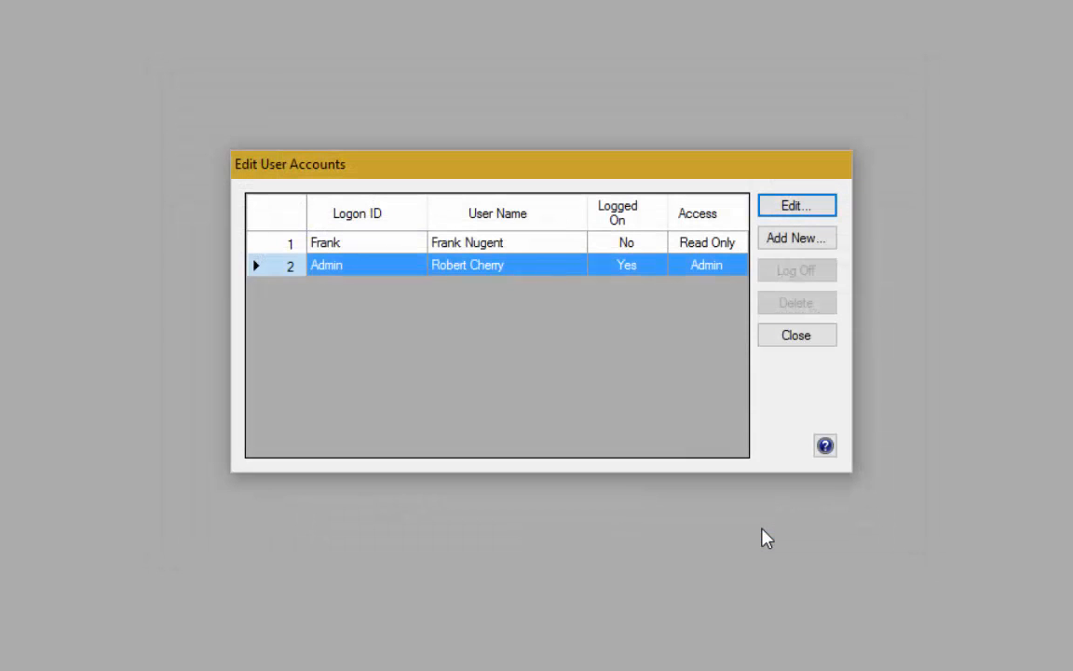
left_click(813, 337)
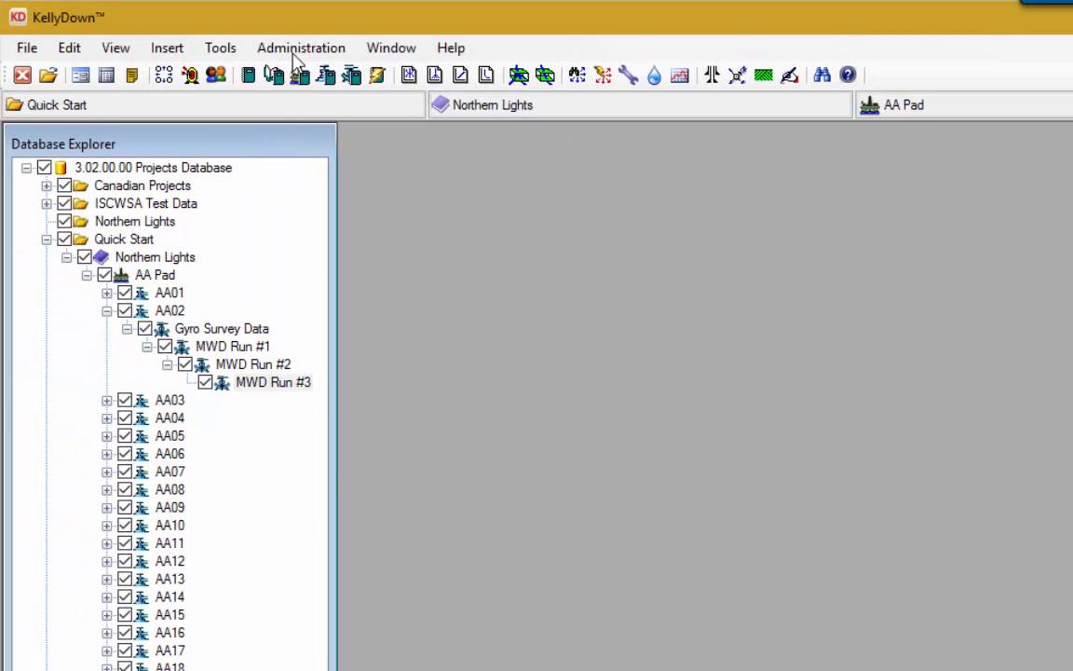
Step: Enter the mail server user name, password and host mail.shaw.ca, then pass the connection test
left_click(298, 52)
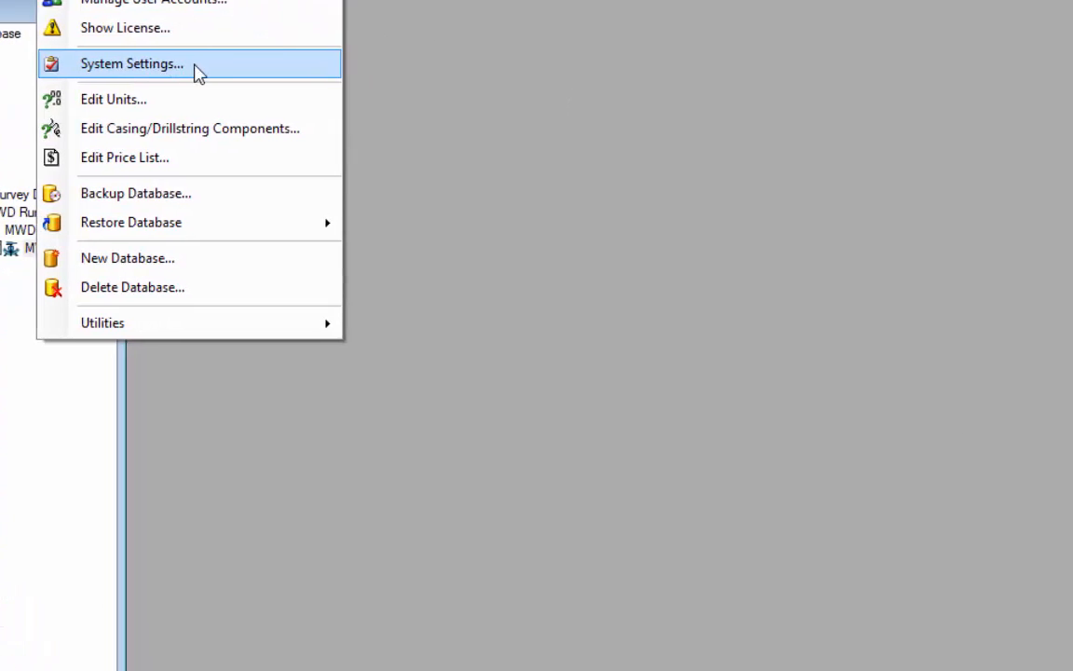
left_click(339, 200)
left_click(363, 416)
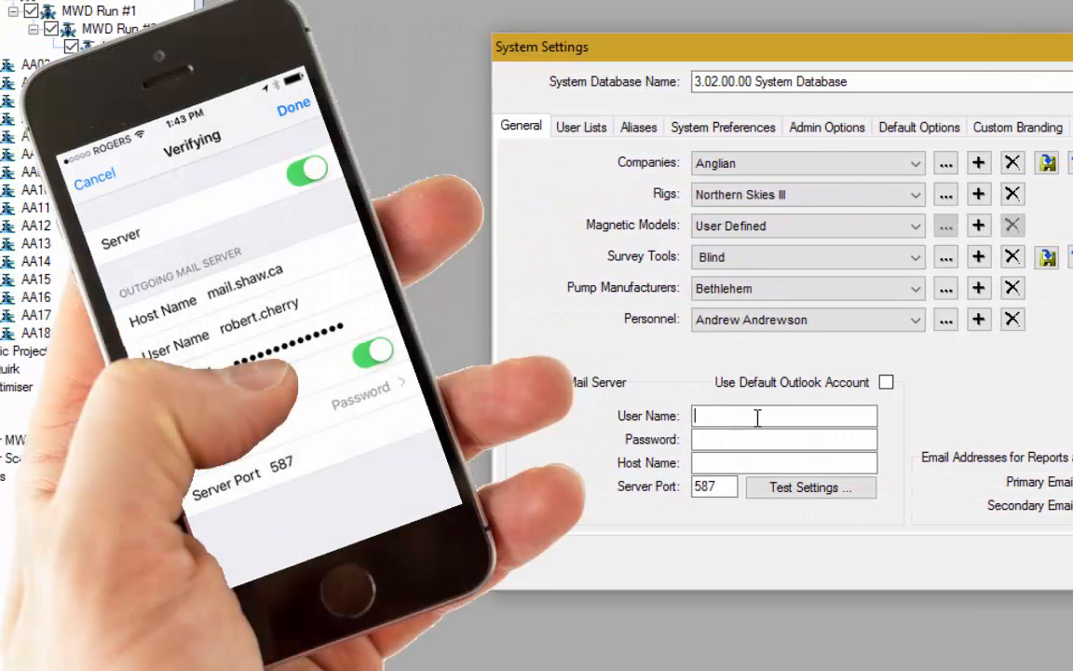
key("Tab")
type("**************")
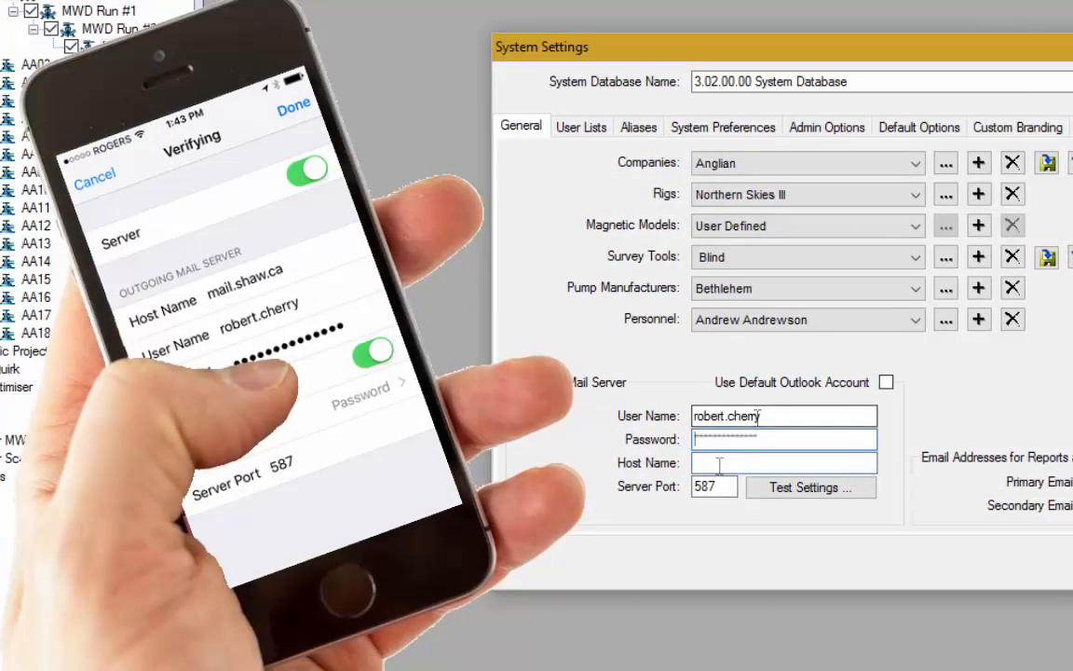
left_click(719, 466)
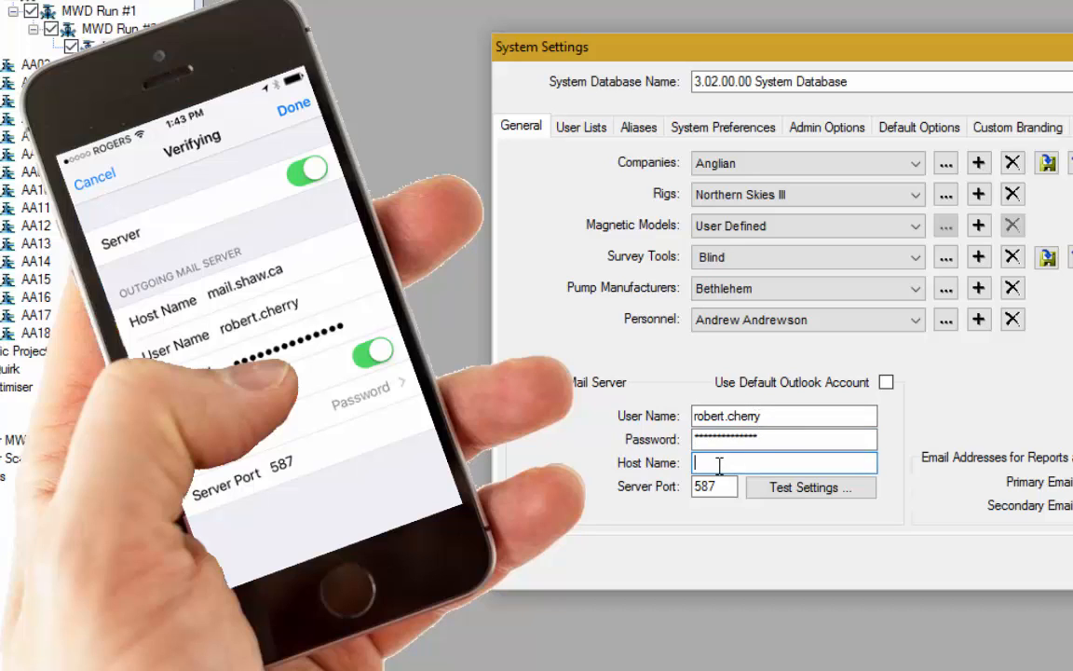
type("mail.shaw.ca")
key("Tab")
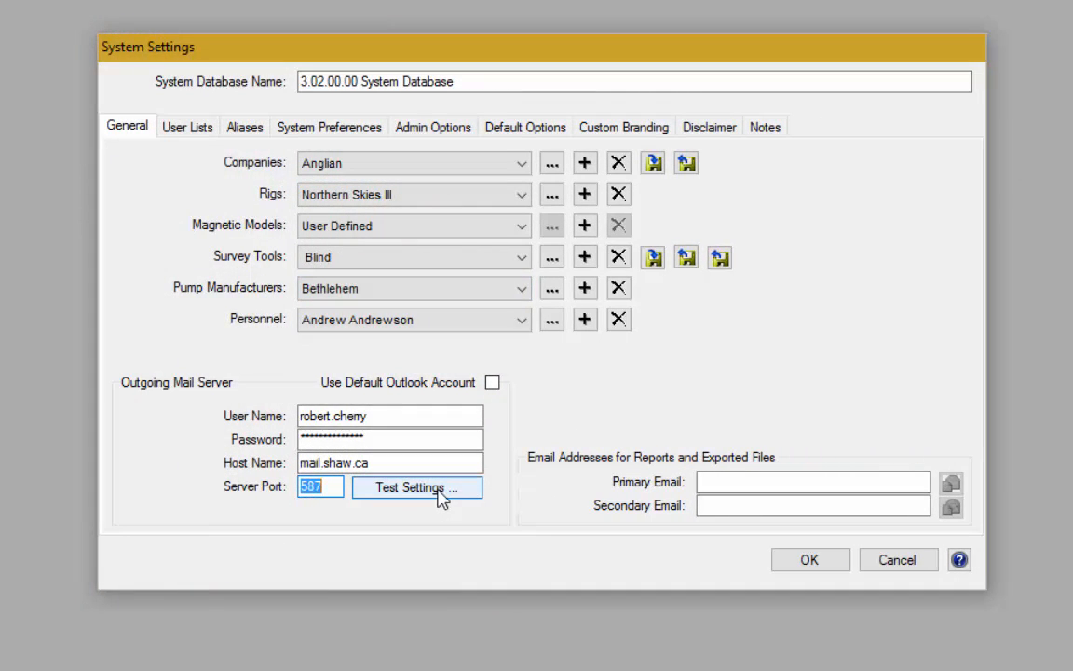
left_click(431, 496)
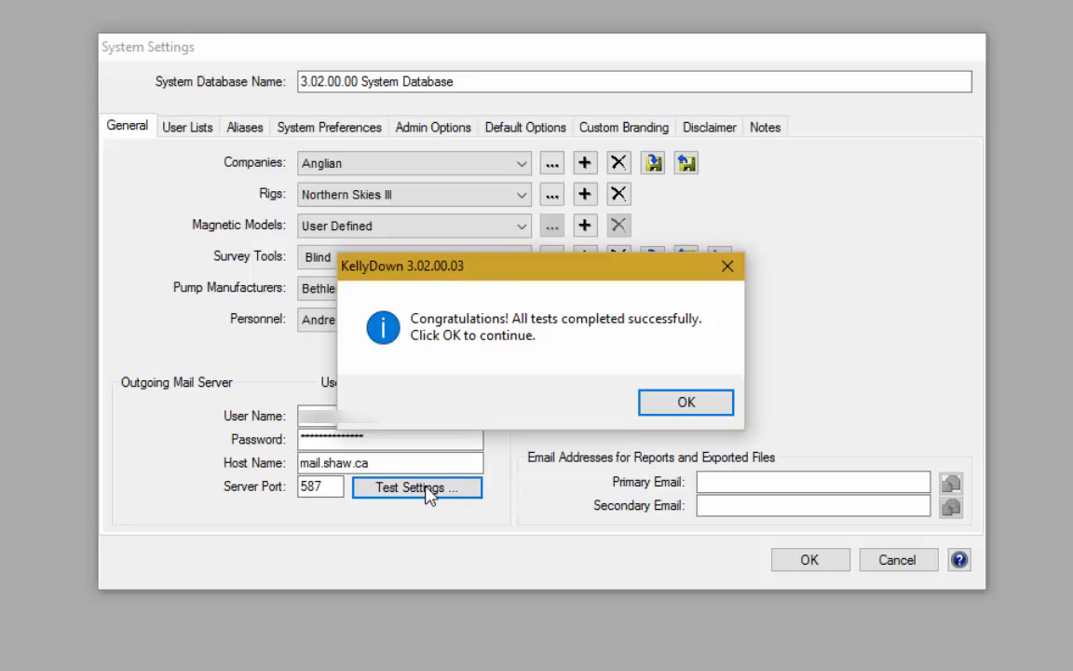
left_click(675, 410)
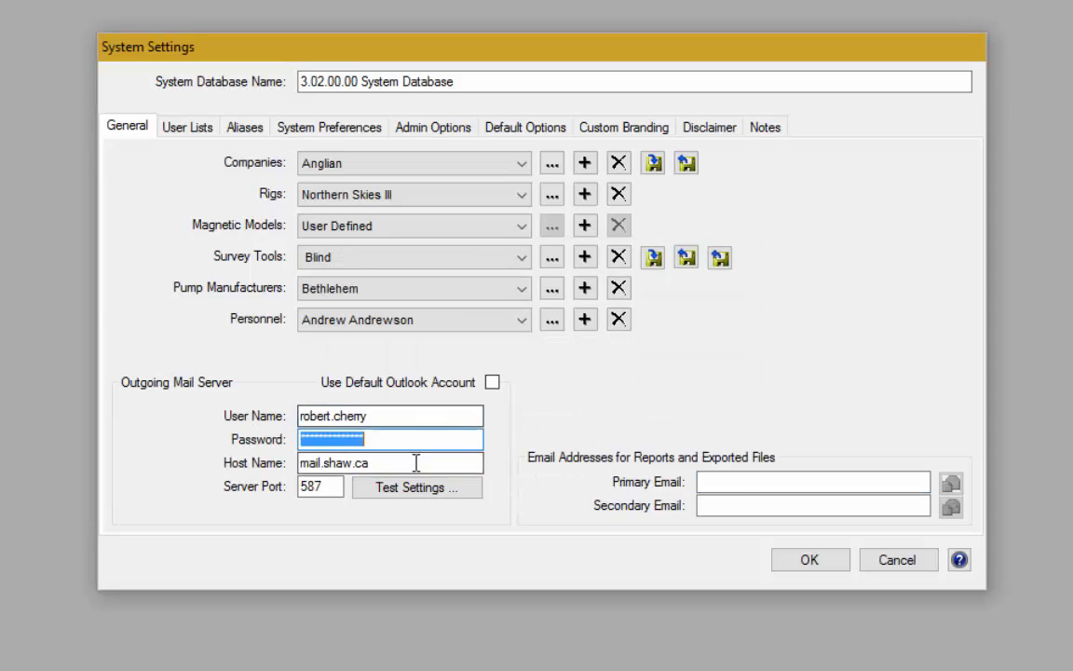
Step: Fill the primary report e-mail with the suggested supervisor address and save System Settings
left_click(743, 482)
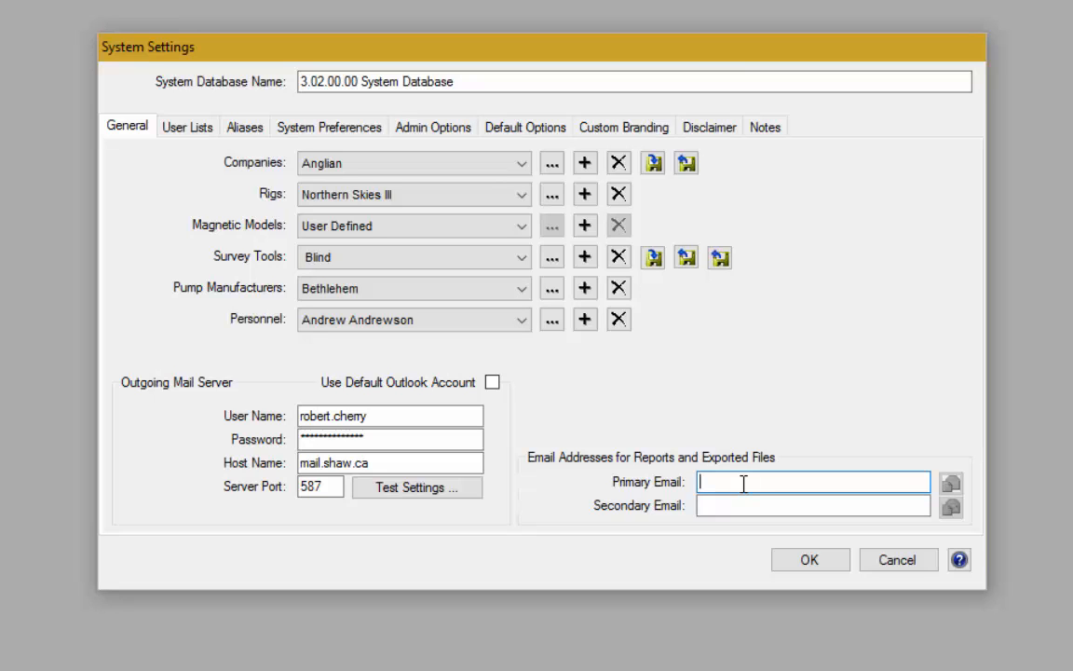
type("su")
key("Tab")
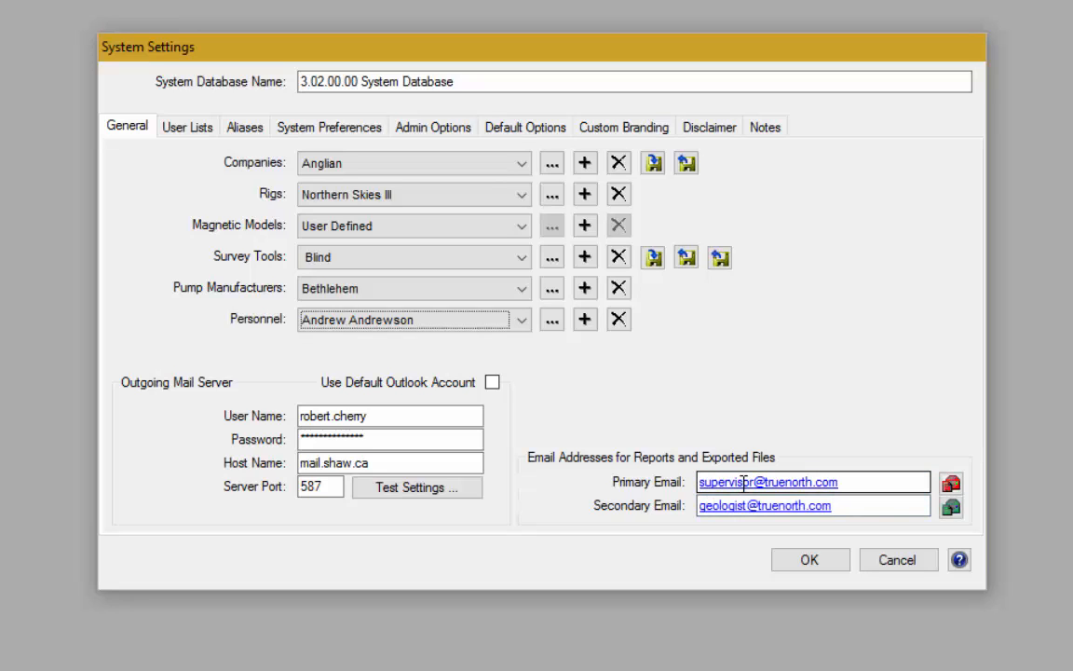
left_click(822, 570)
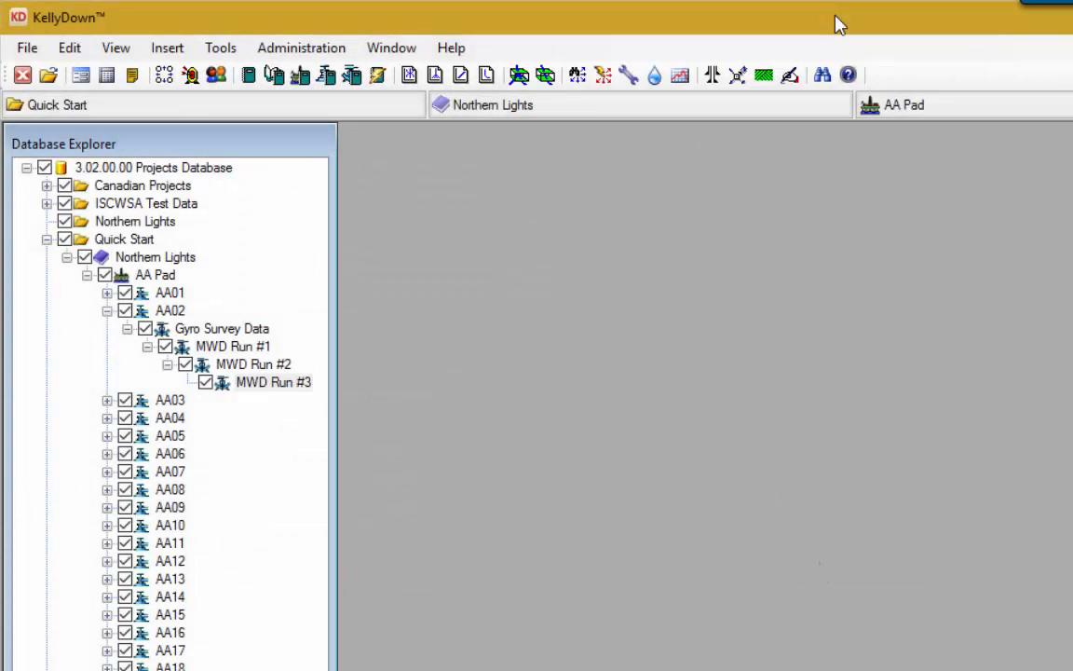
Step: Open Tools > Options on Report Options, showing 100 m, 30 m and 5 m smart interpolation intervals
left_click(222, 50)
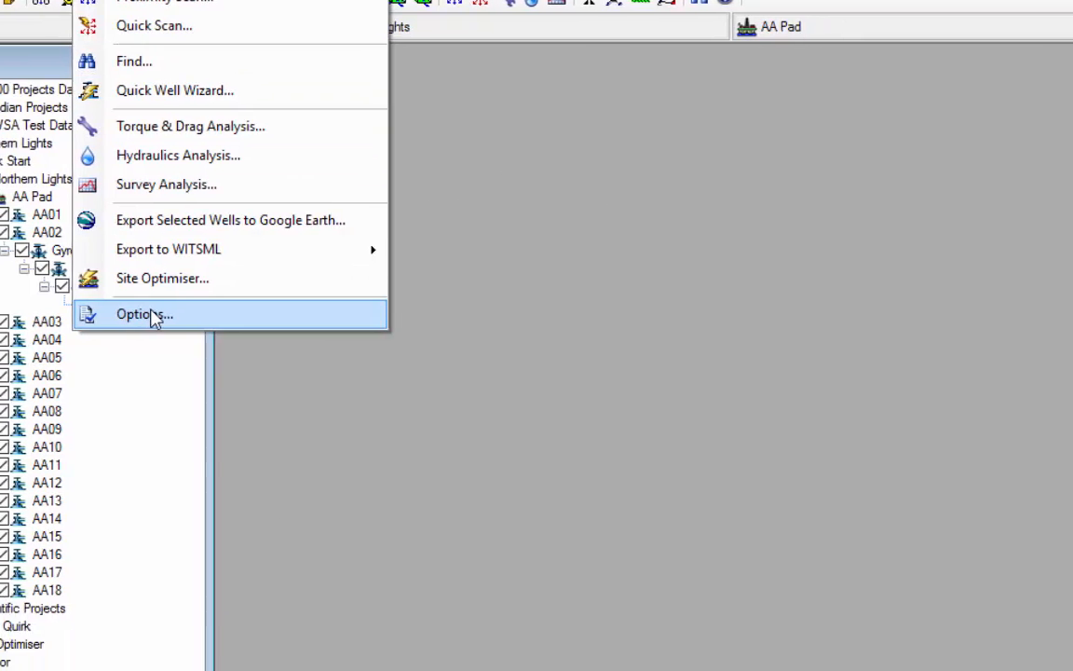
left_click(270, 392)
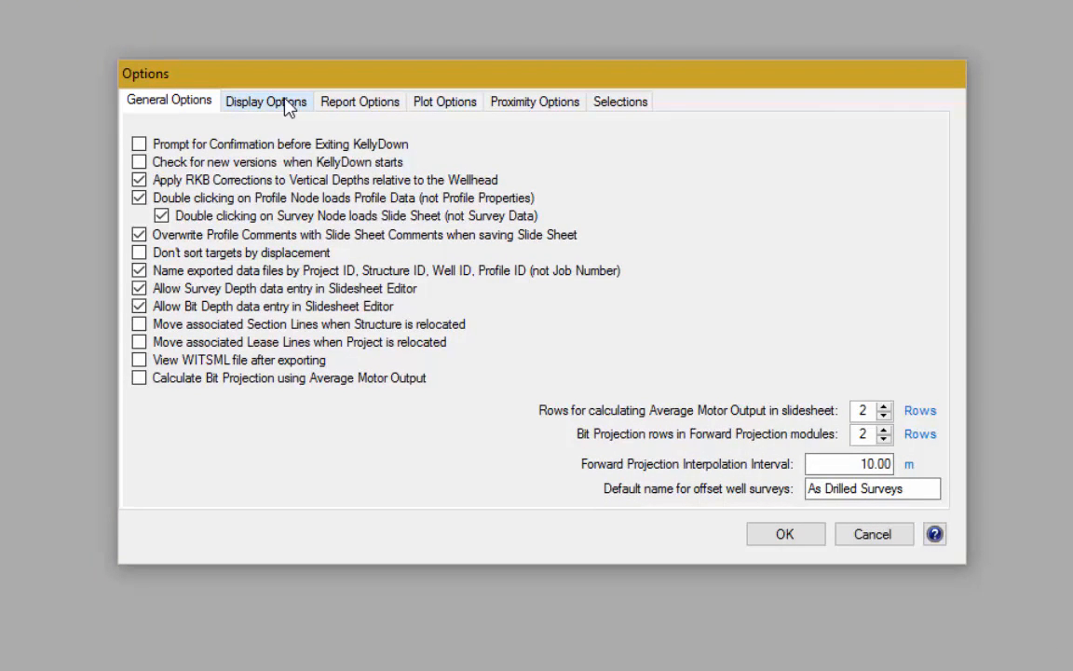
left_click(289, 105)
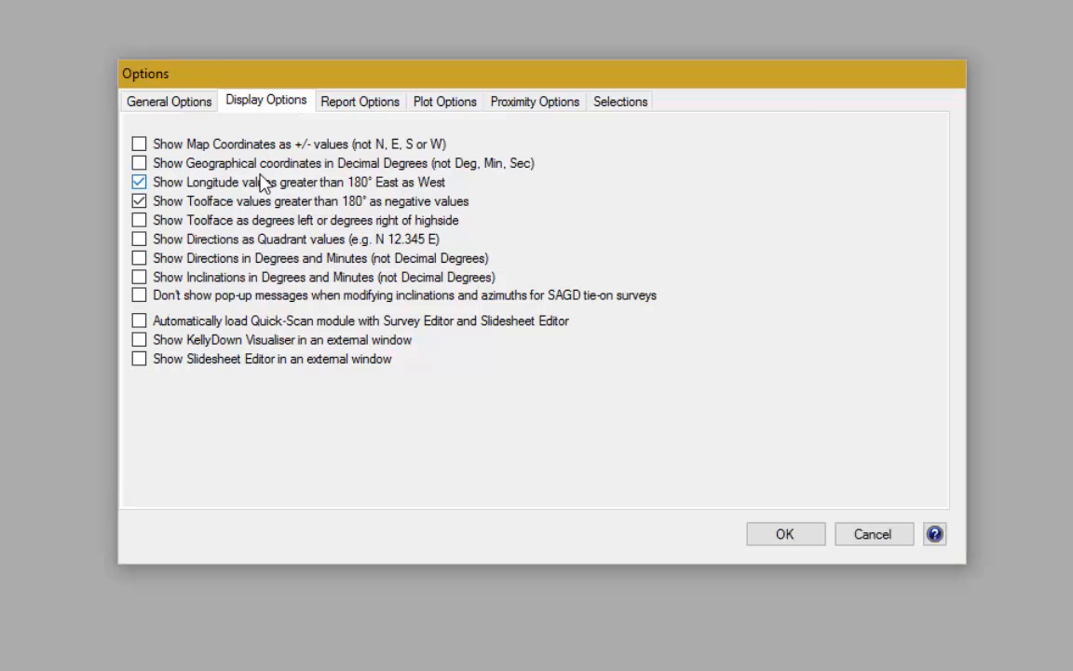
left_click(376, 100)
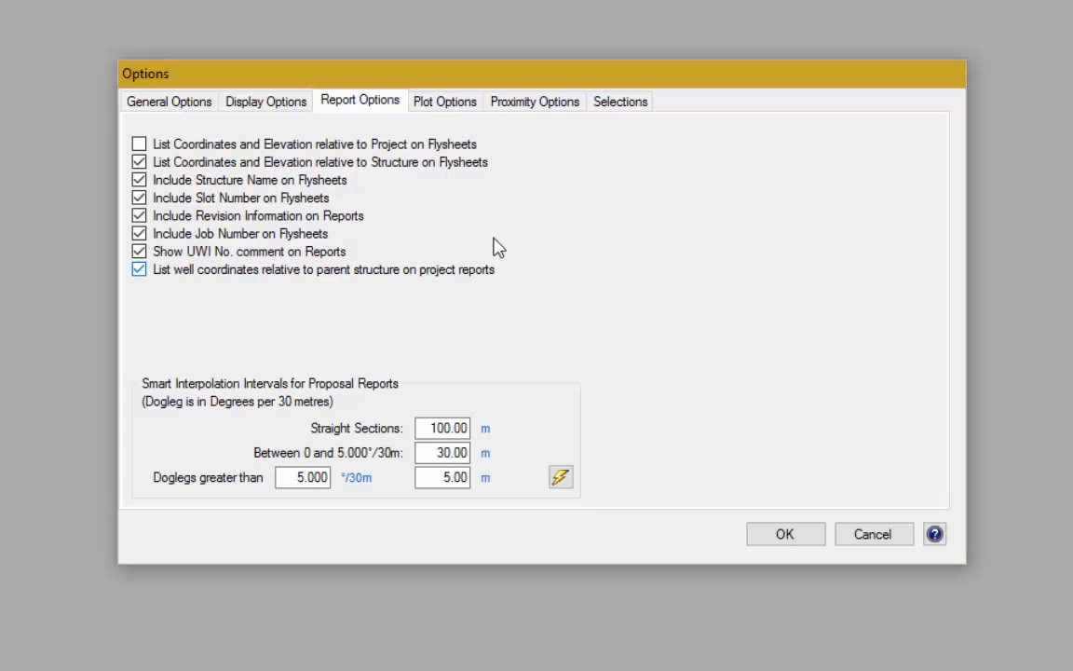
Step: Show the Selections page listing all ticked print and export formats
left_click(626, 103)
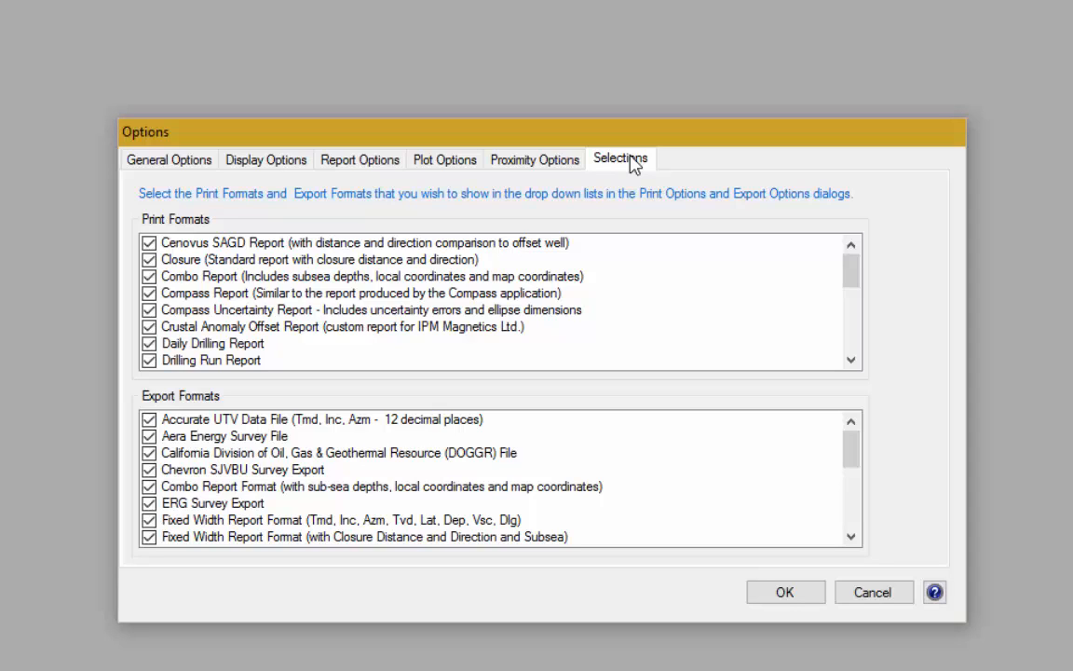
Step: Untick the Combo Report print format and both Fixed Width Report Format exports, then save
mouse_move(190, 284)
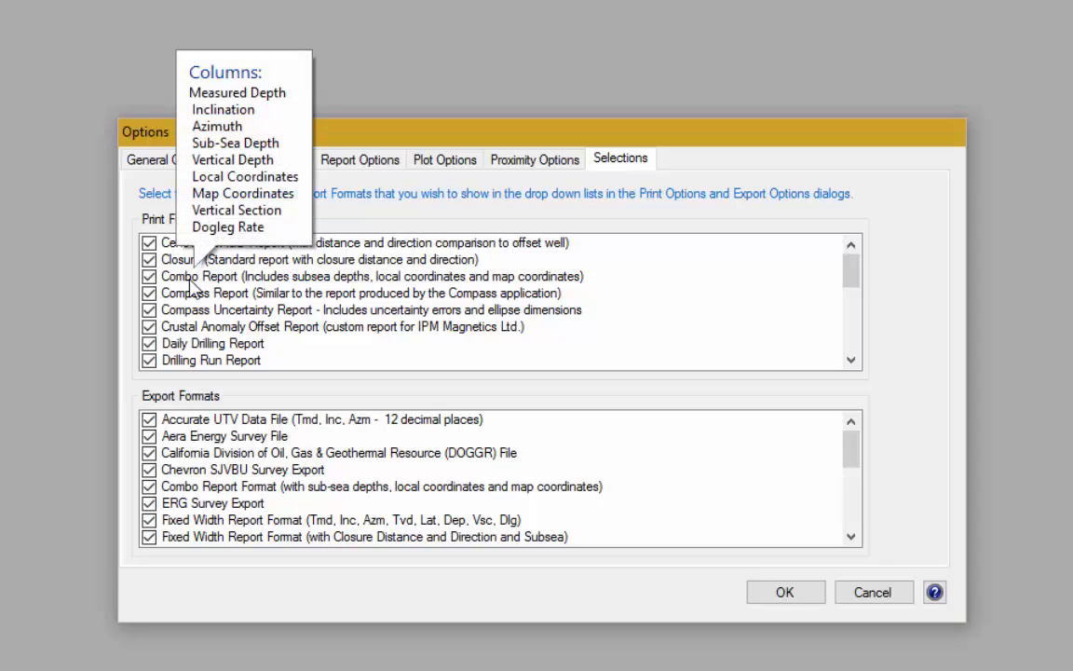
left_click(190, 285)
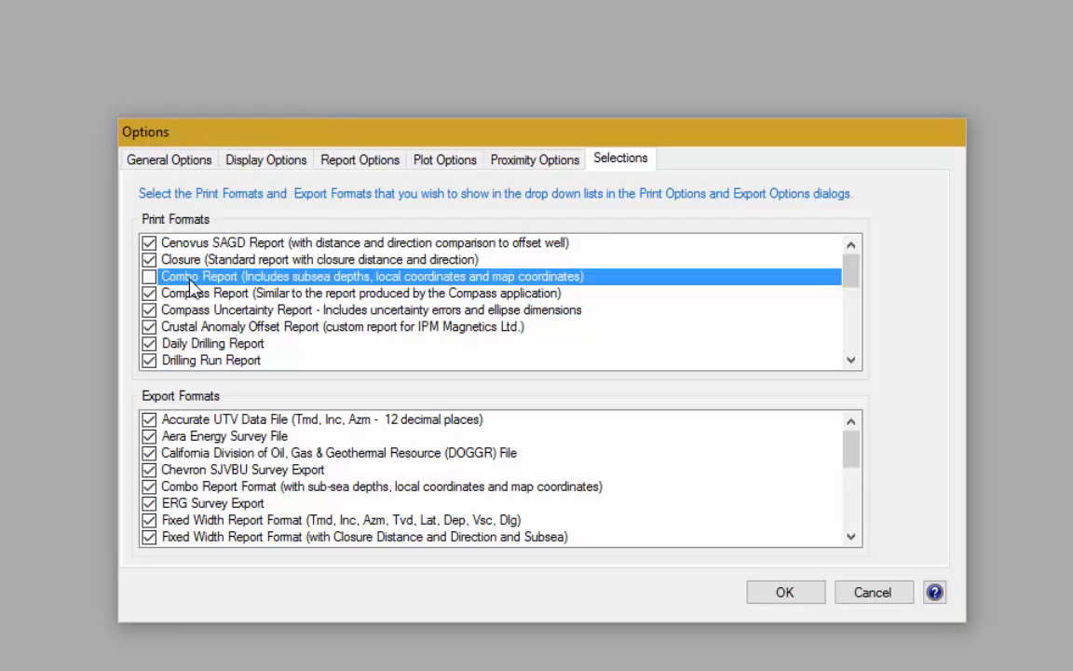
mouse_move(227, 318)
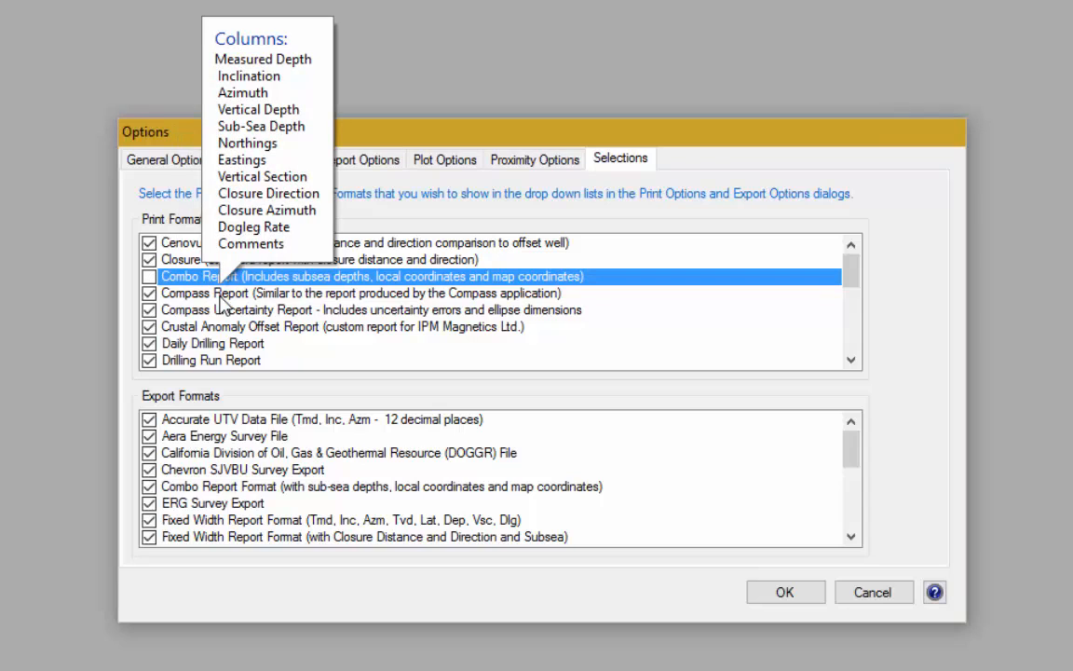
mouse_move(345, 265)
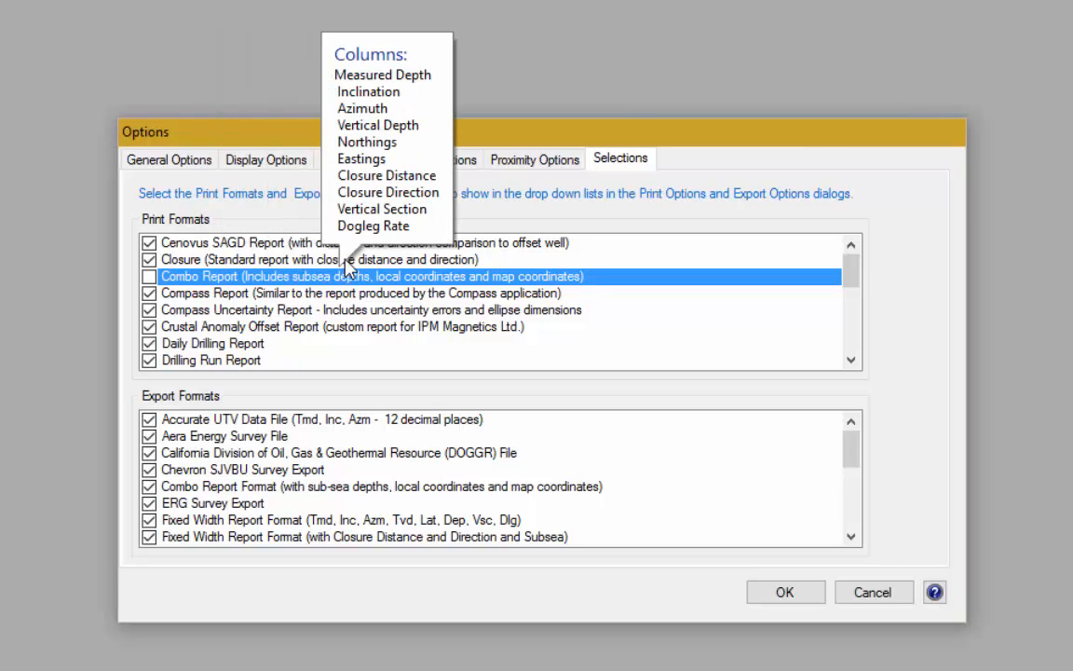
mouse_move(273, 420)
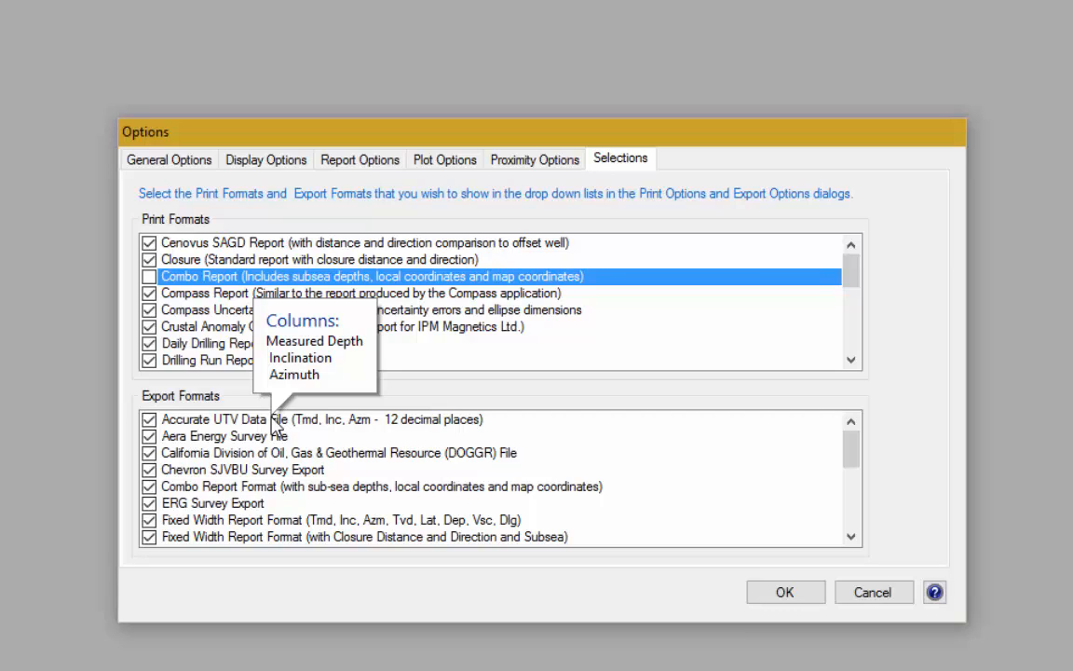
left_click(209, 520)
left_click(209, 536)
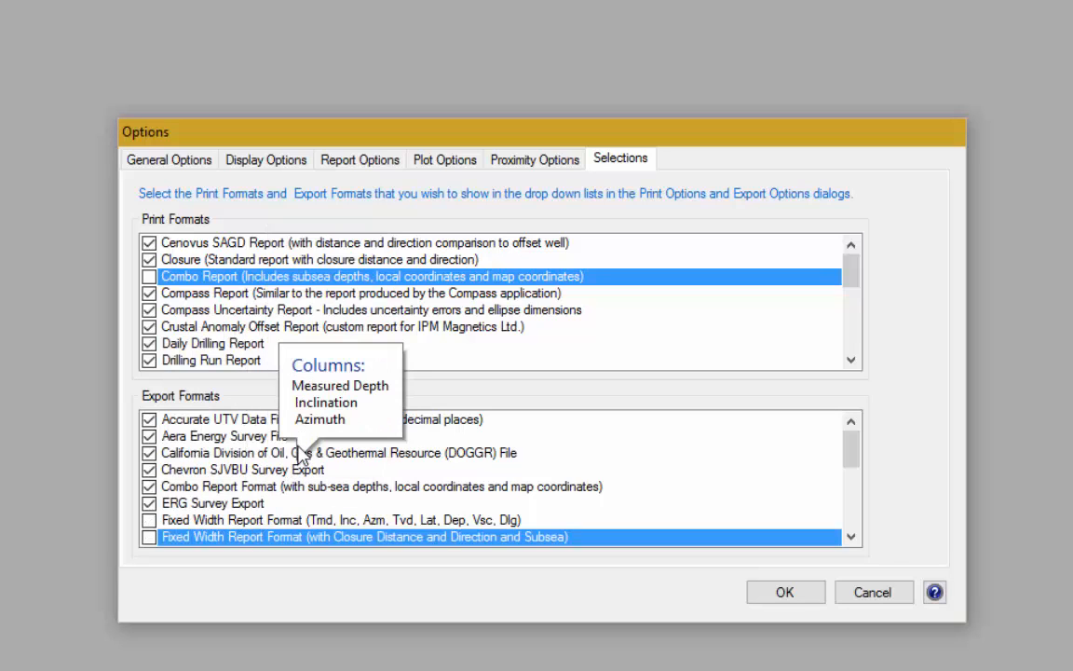
mouse_move(294, 493)
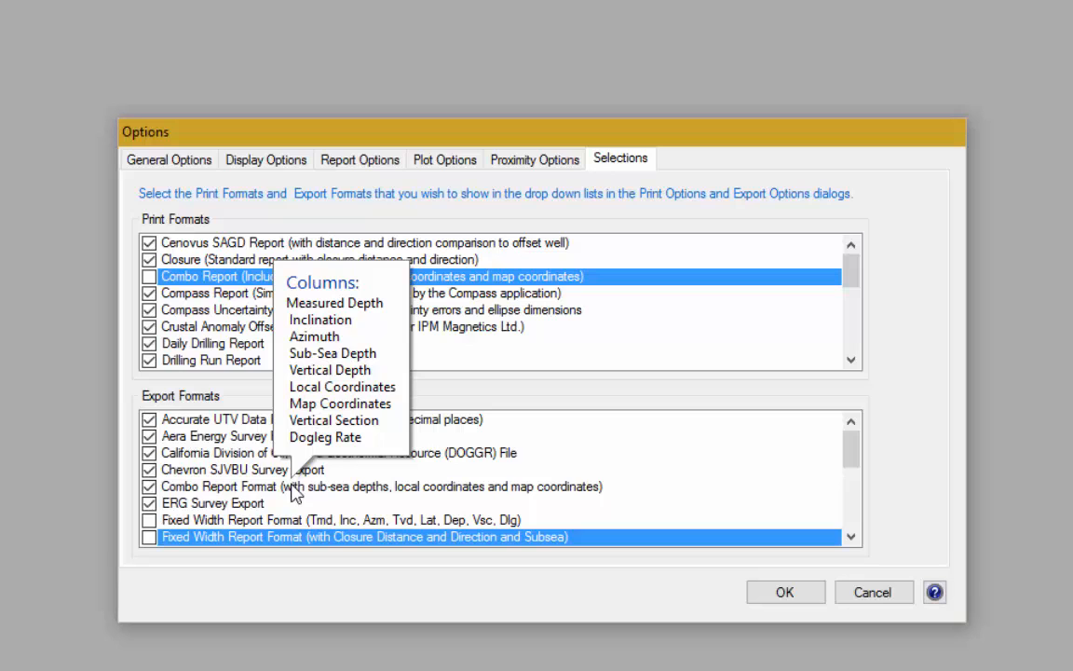
left_click(785, 594)
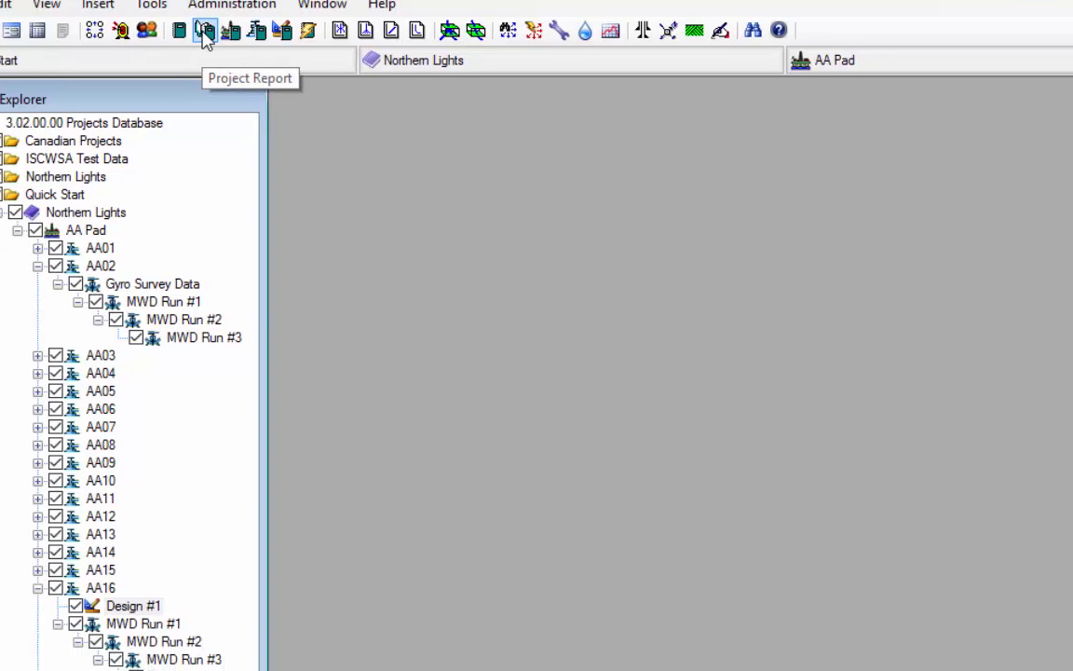
left_click(319, 2)
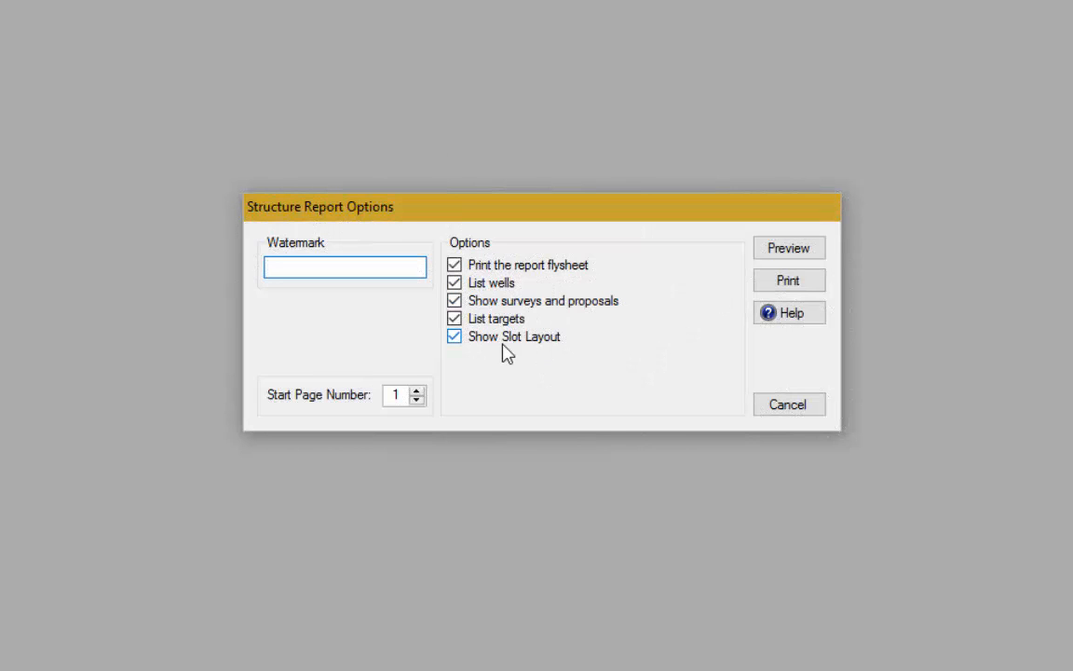
left_click(789, 248)
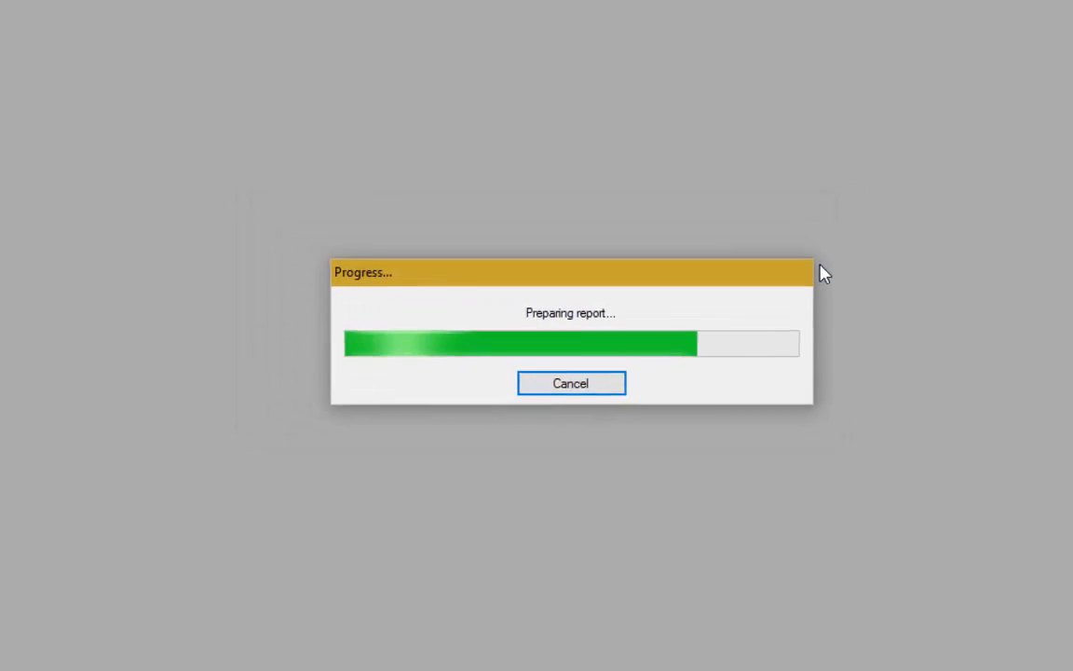
scroll(514, 412, "down", 10)
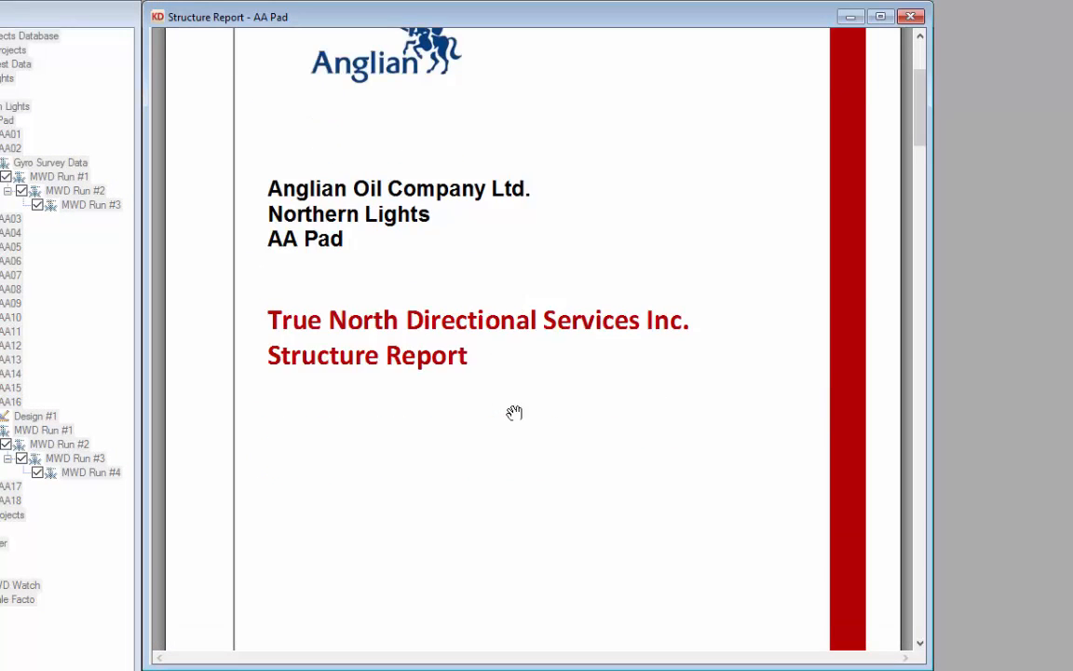
scroll(514, 412, "down", 8)
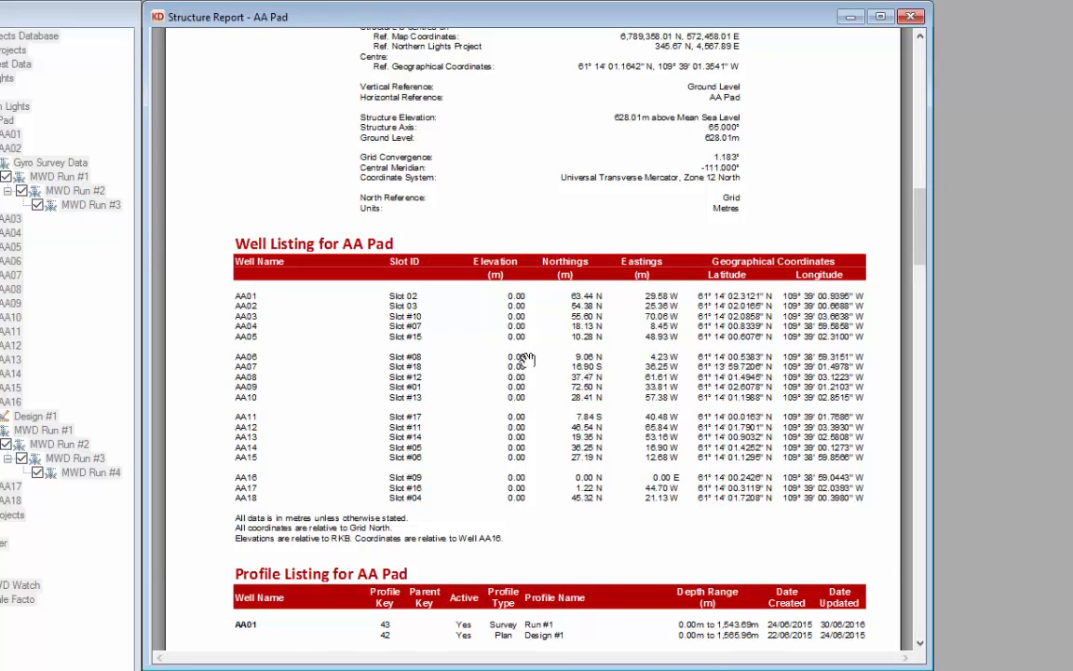
scroll(524, 363, "down", 5)
scroll(527, 359, "up", 5)
scroll(527, 359, "down", 10)
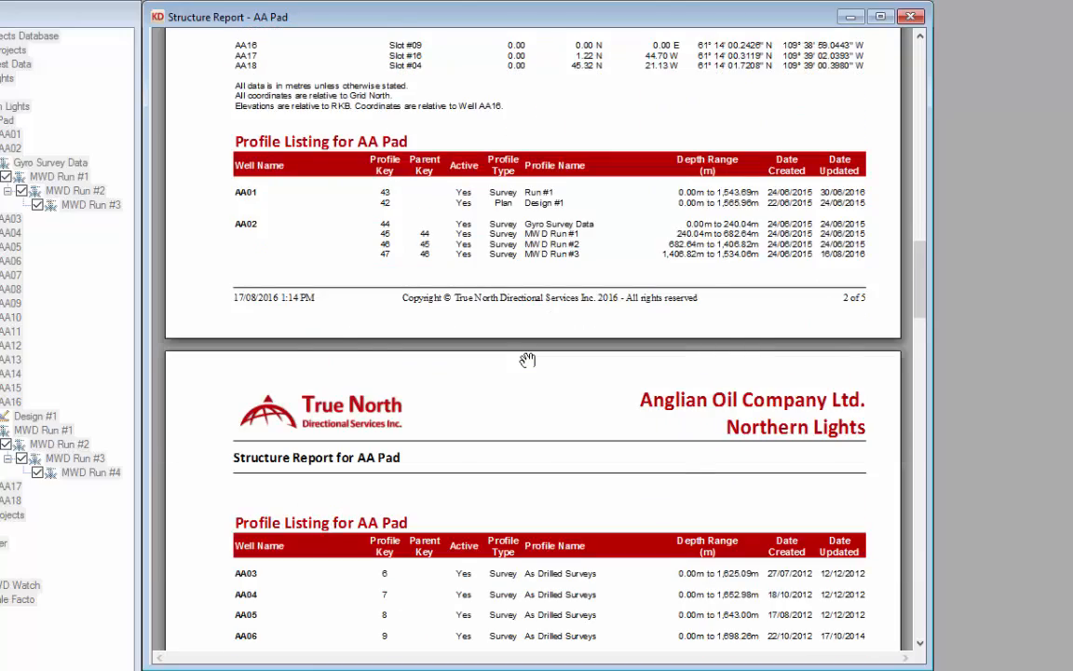
scroll(527, 359, "down", 10)
scroll(527, 359, "down", 15)
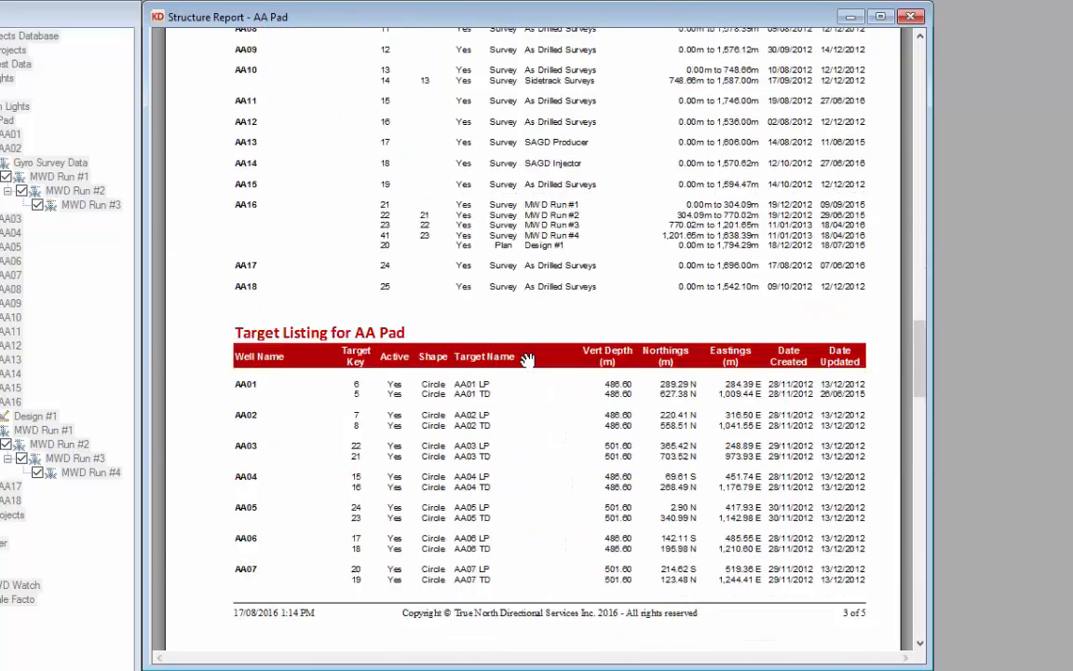
scroll(527, 360, "down", 20)
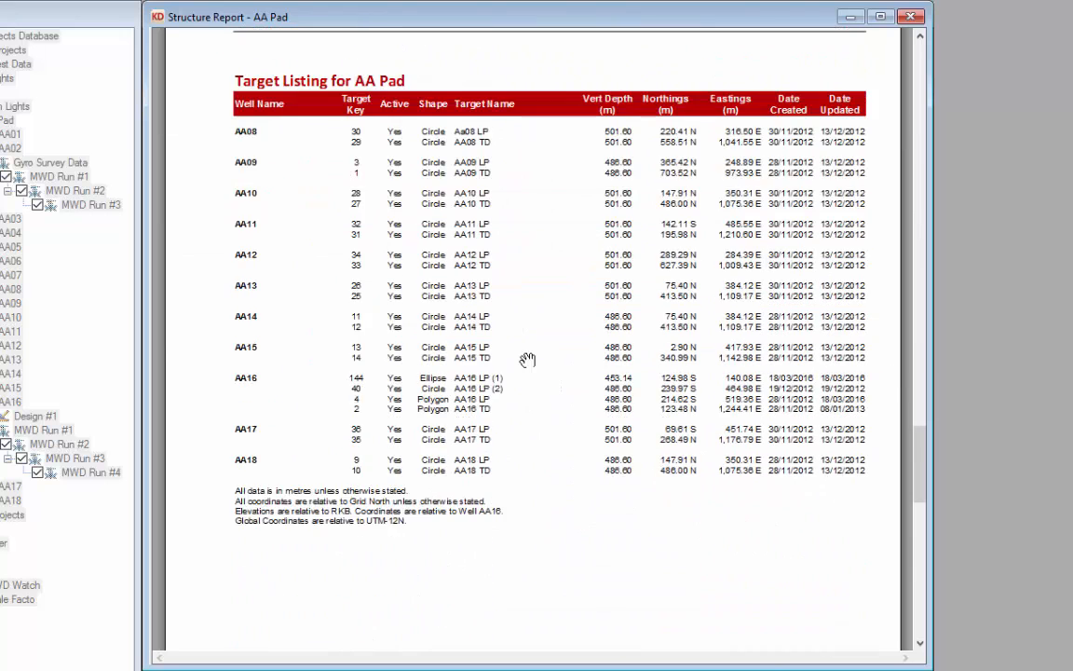
scroll(527, 360, "down", 3)
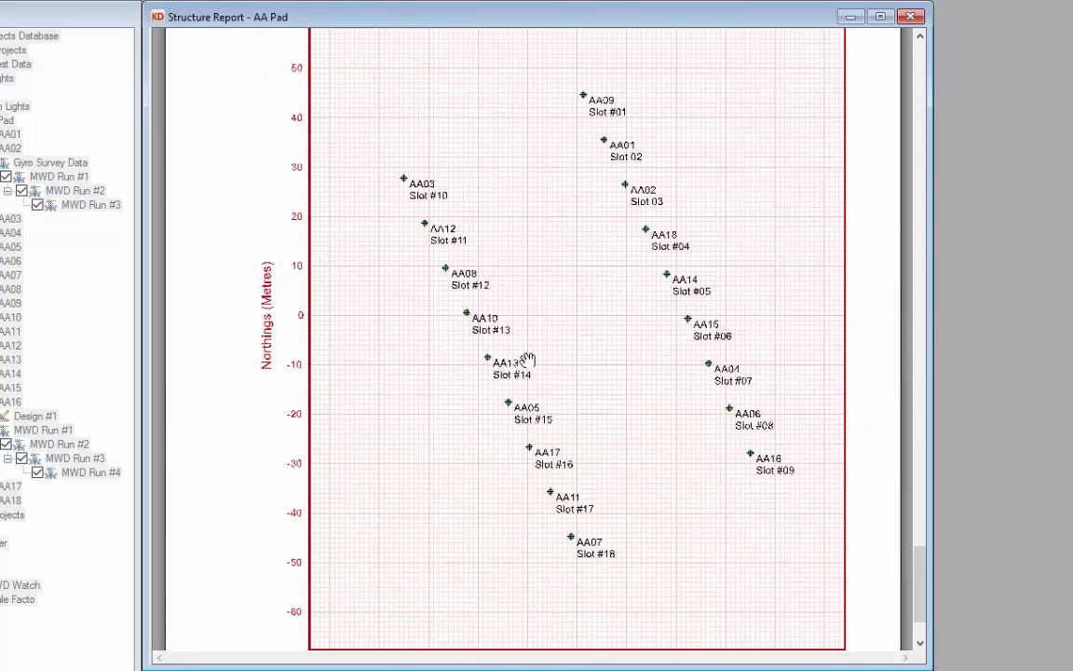
scroll(527, 360, "down", 4)
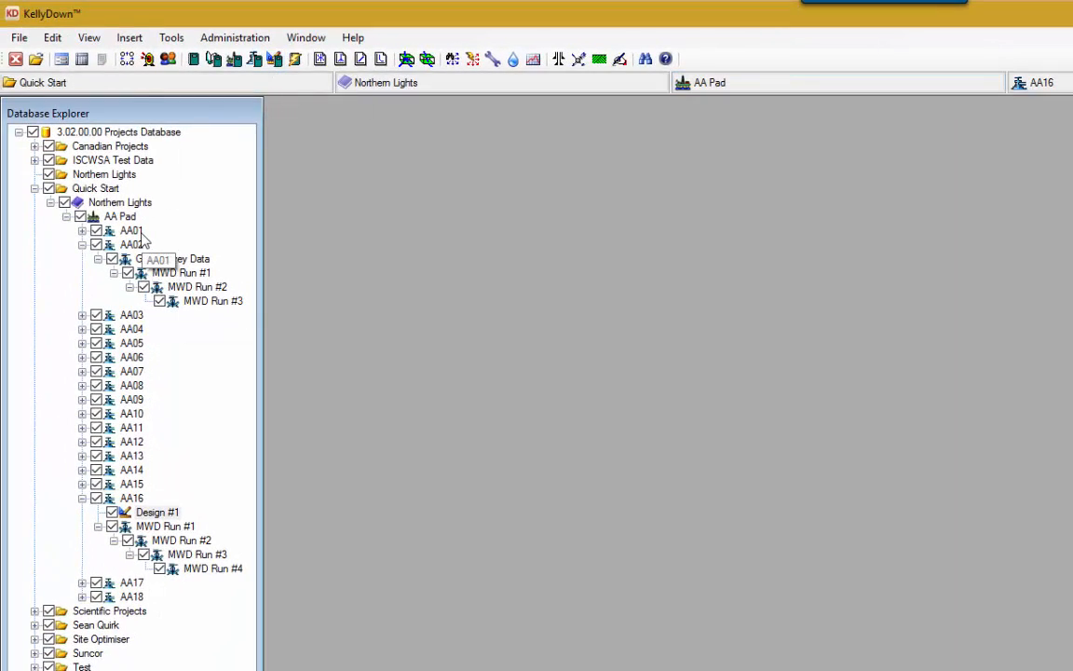
Step: Open the Design #1 Data for well AA16 and start a report from it
left_click(158, 513)
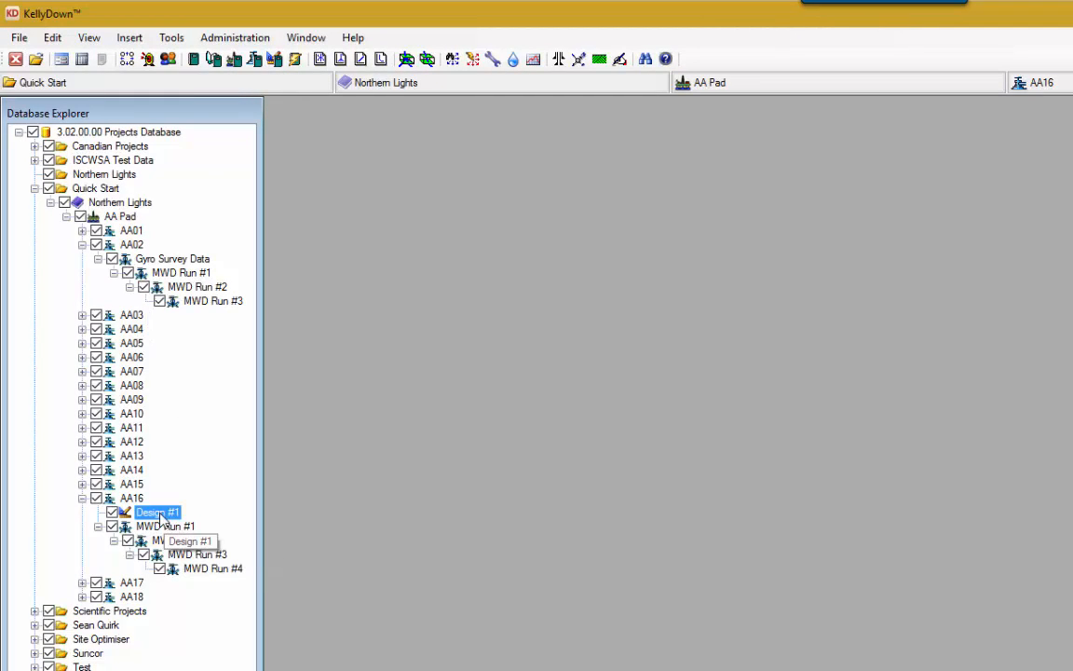
right_click(159, 518)
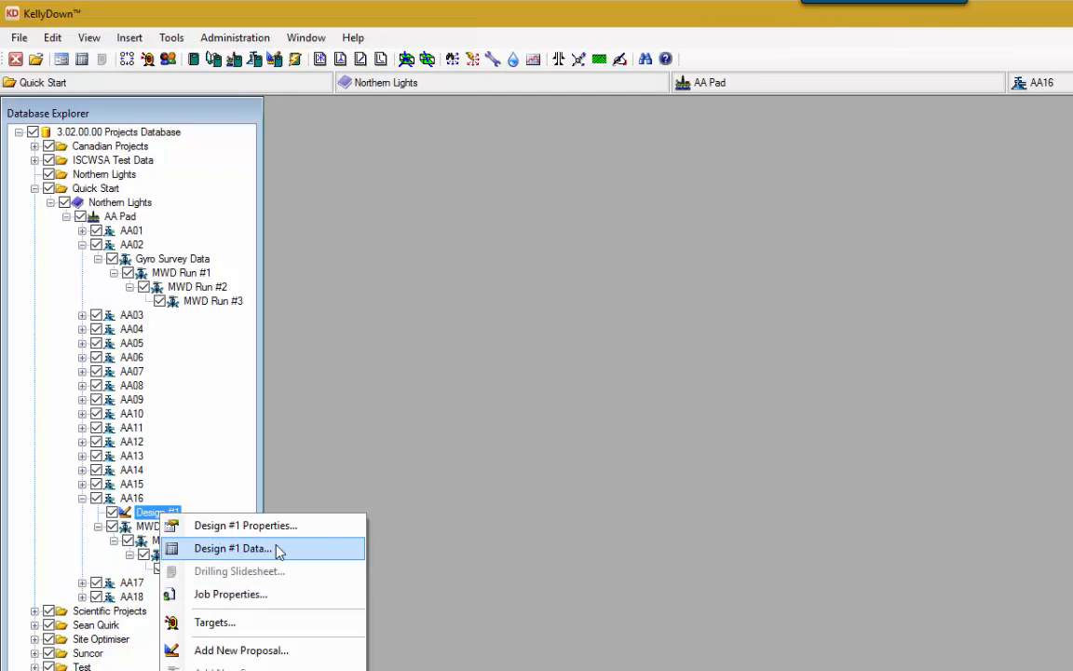
left_click(233, 549)
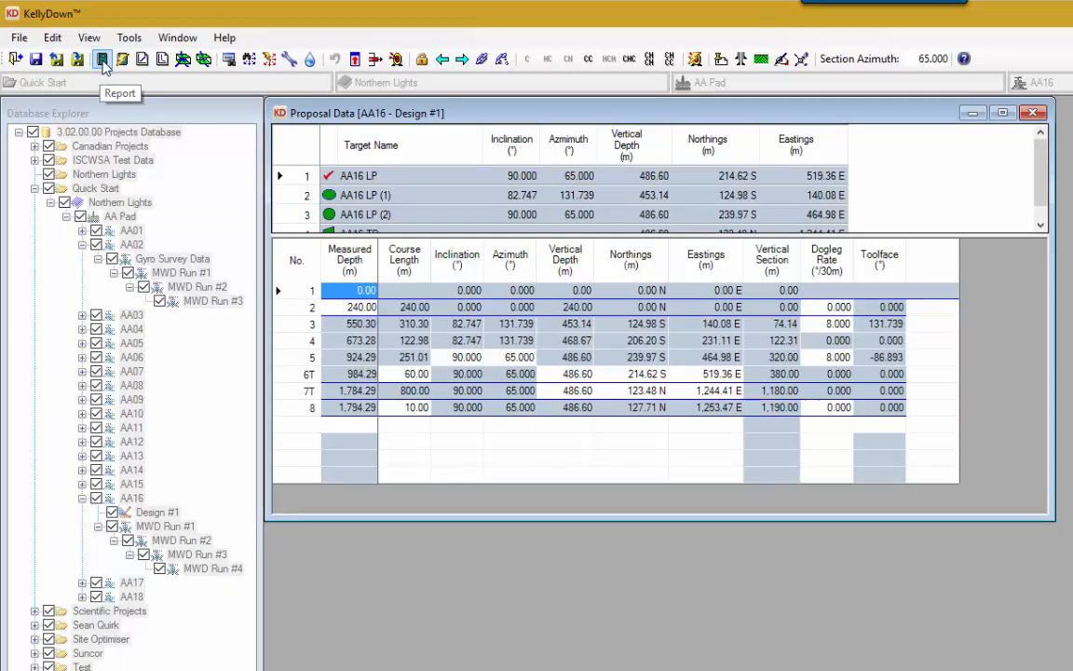
left_click(102, 60)
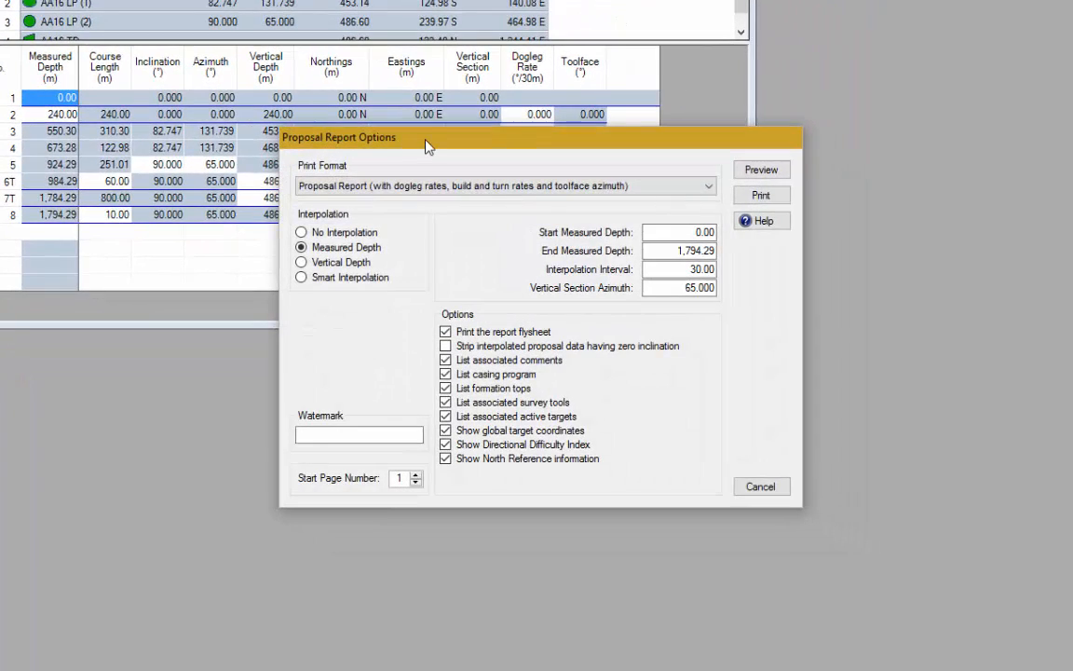
Step: Keep Proposal Report as the print format and generate the report preview
left_click(450, 186)
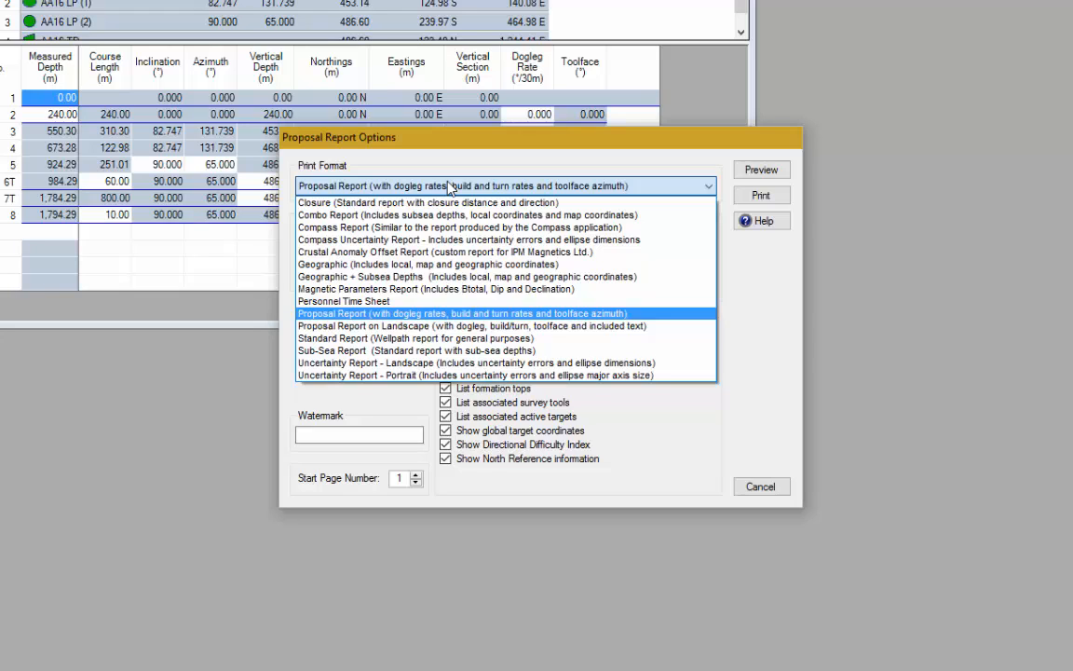
left_click(450, 186)
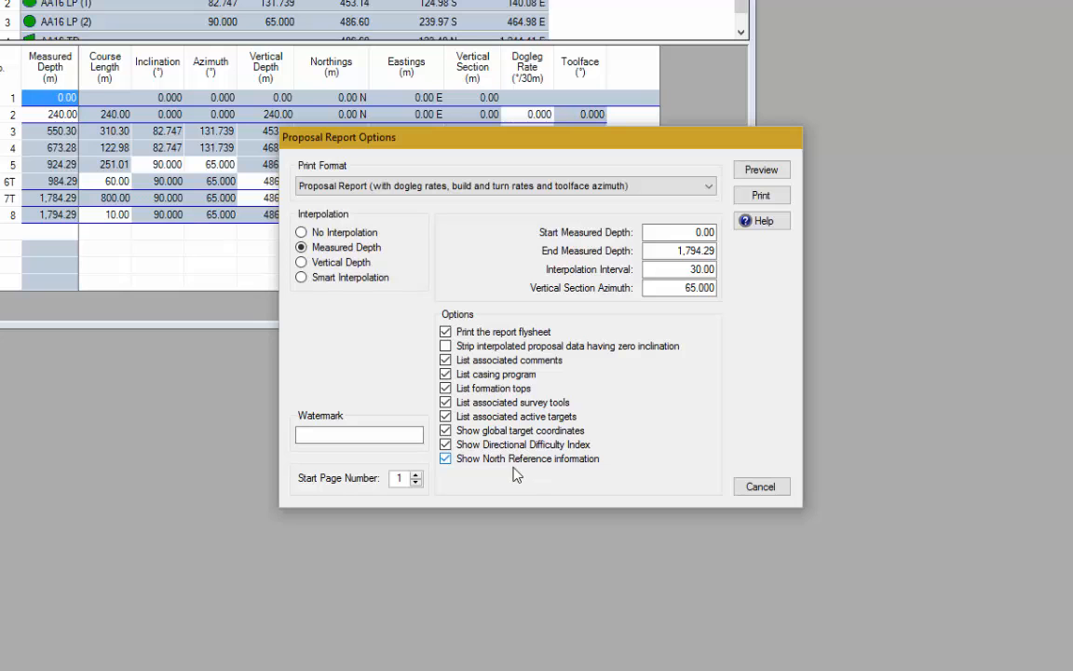
left_click(761, 170)
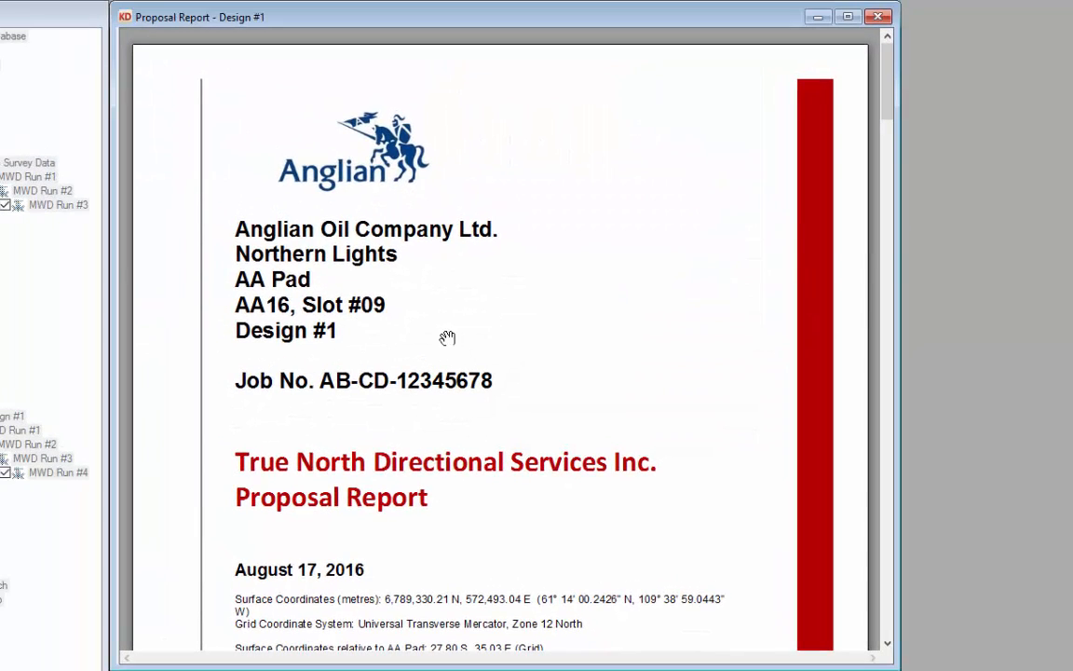
Step: Scroll the AA16 Design #1 preview from the cover page down to the Reference Data page
scroll(447, 337, "down", 5)
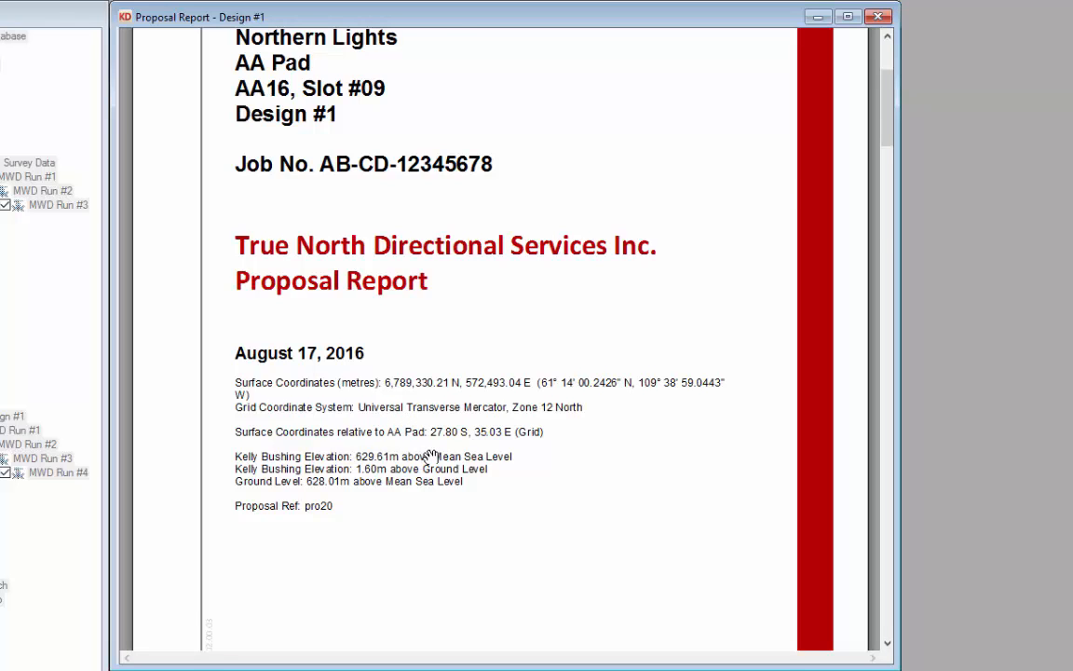
scroll(431, 454, "down", 5)
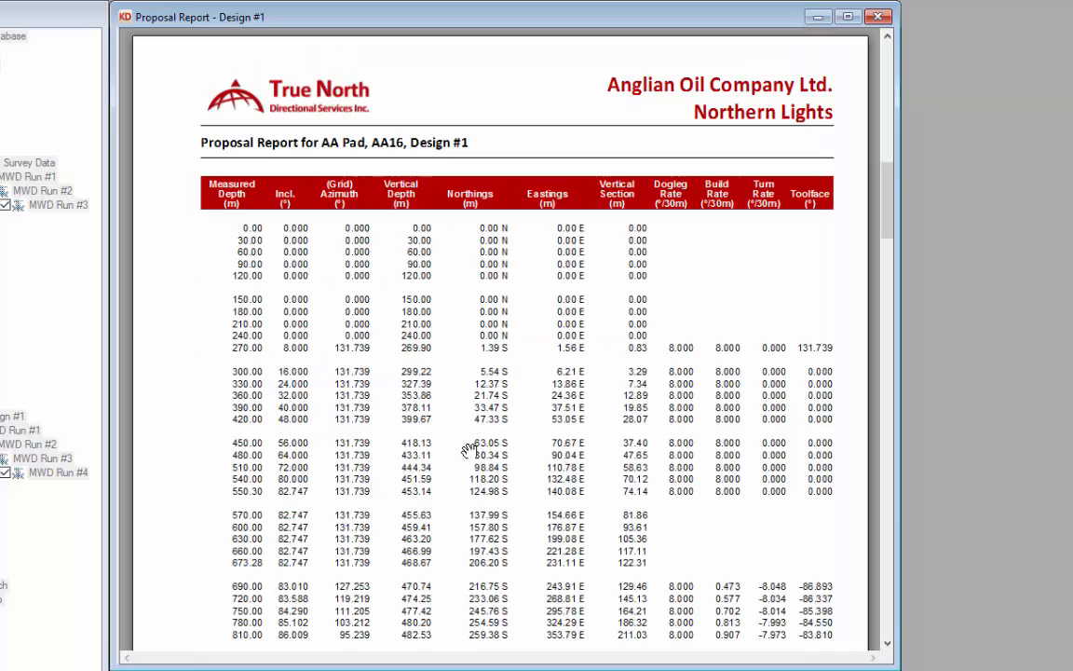
scroll(465, 450, "down", 1)
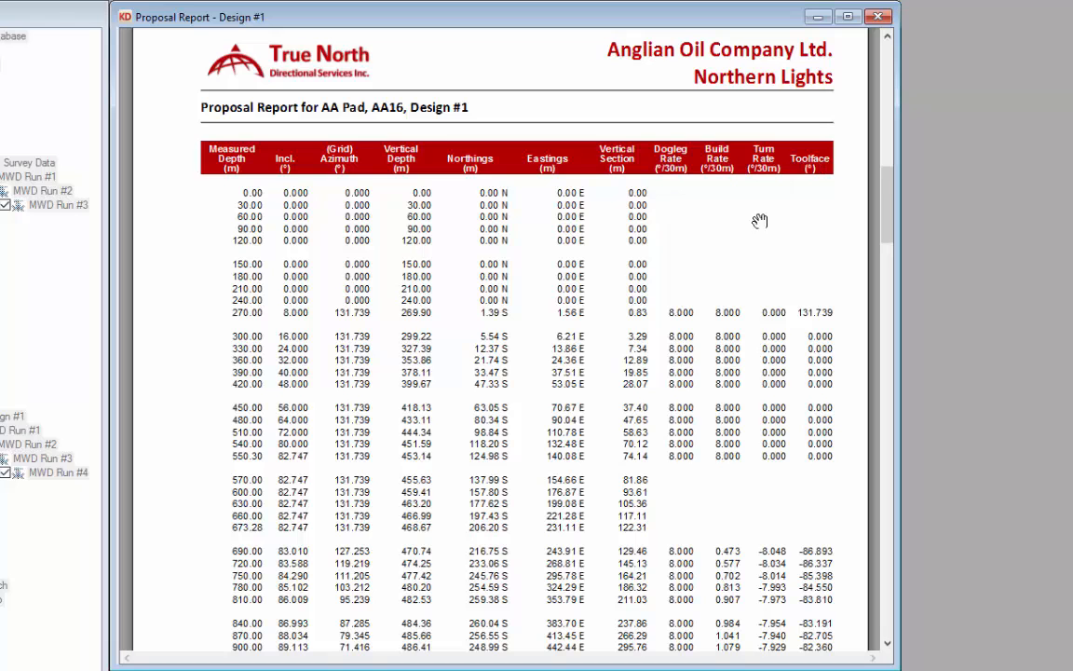
scroll(582, 508, "down", 15)
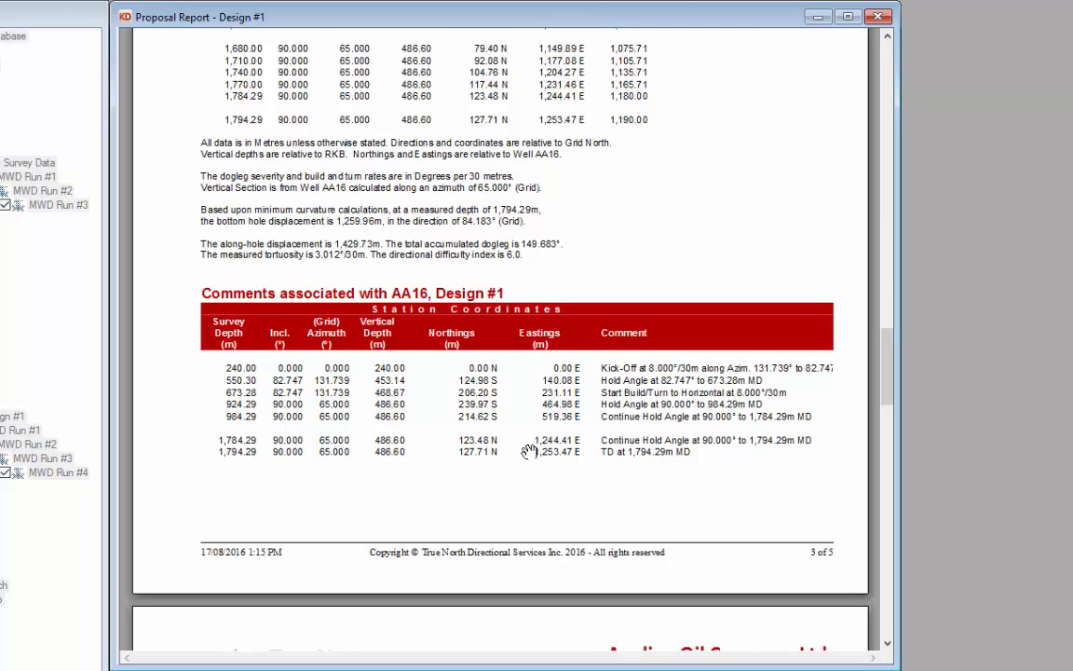
scroll(586, 484, "down", 6)
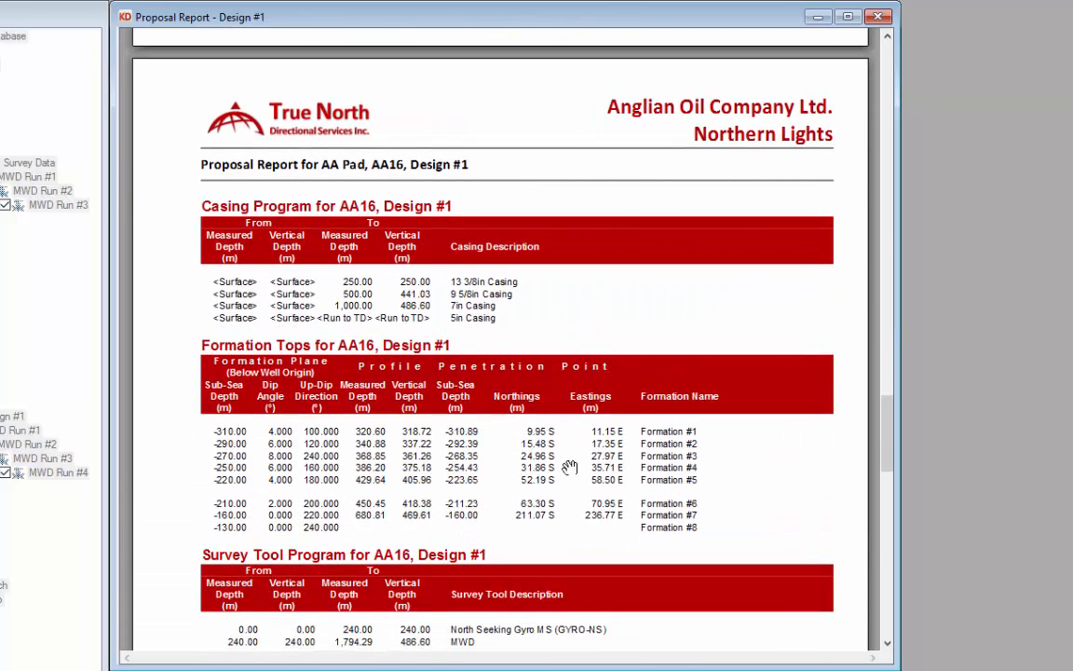
scroll(569, 465, "down", 5)
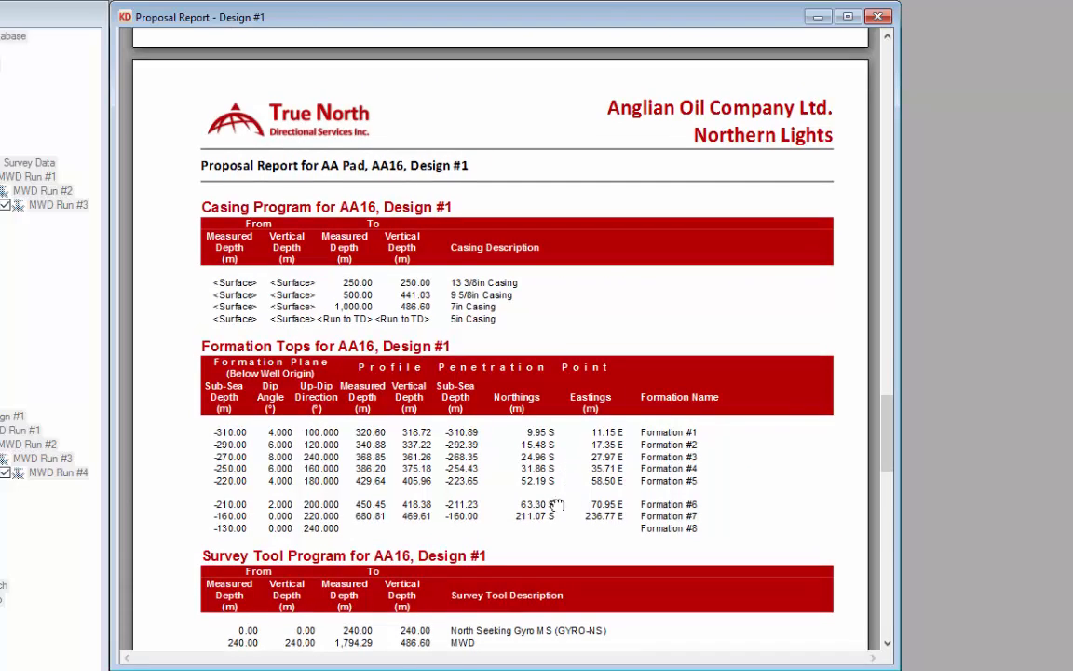
scroll(528, 403, "down", 3)
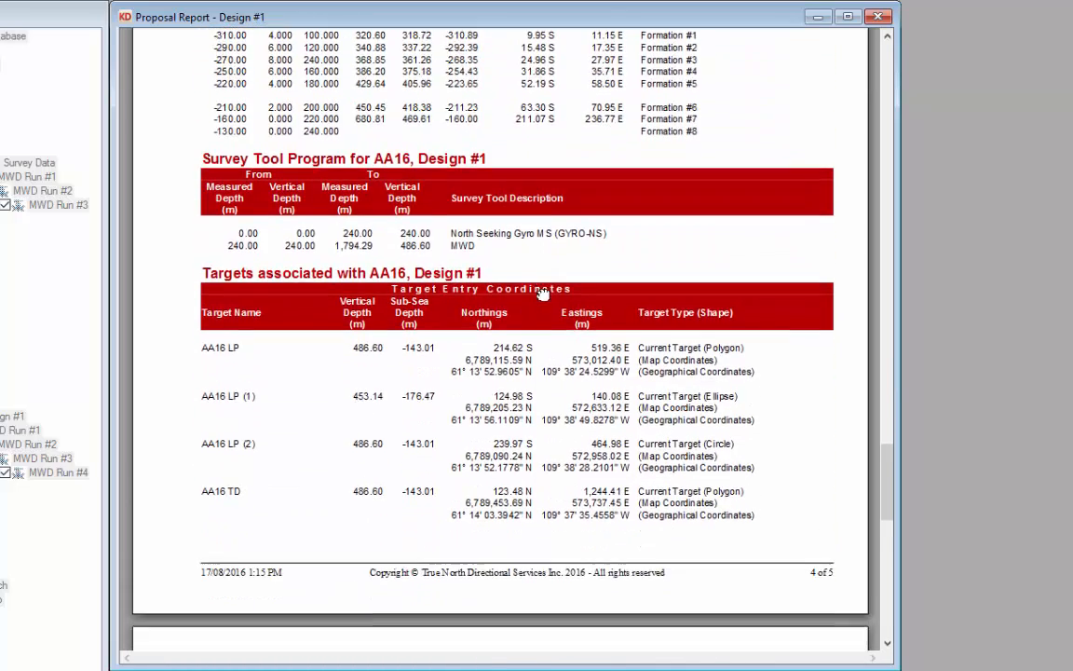
scroll(527, 490, "down", 2)
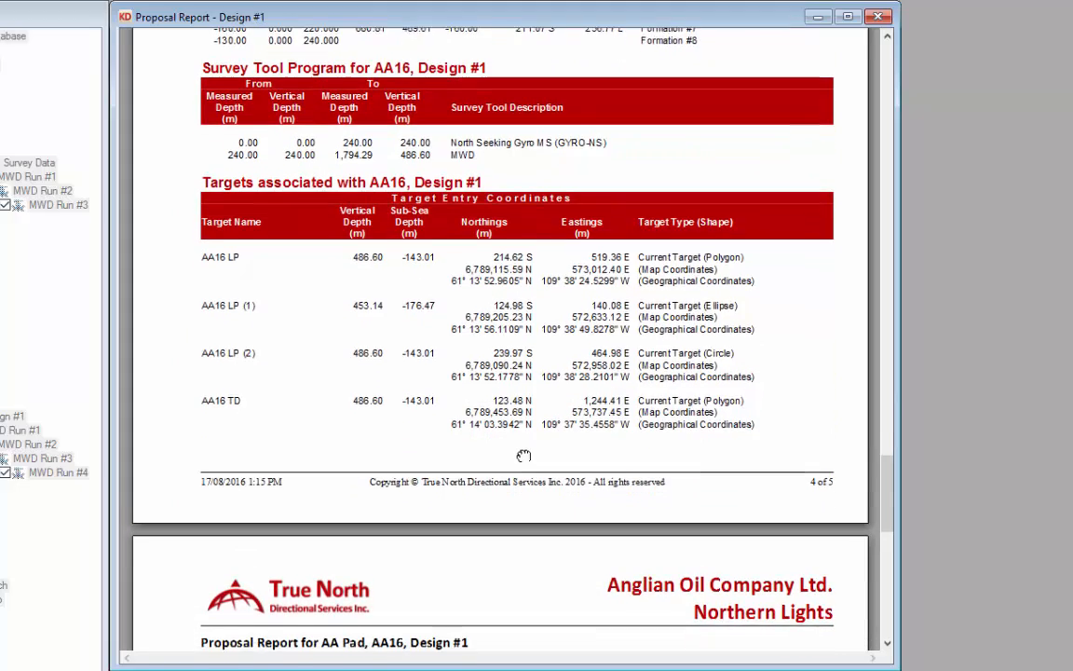
scroll(534, 365, "down", 7)
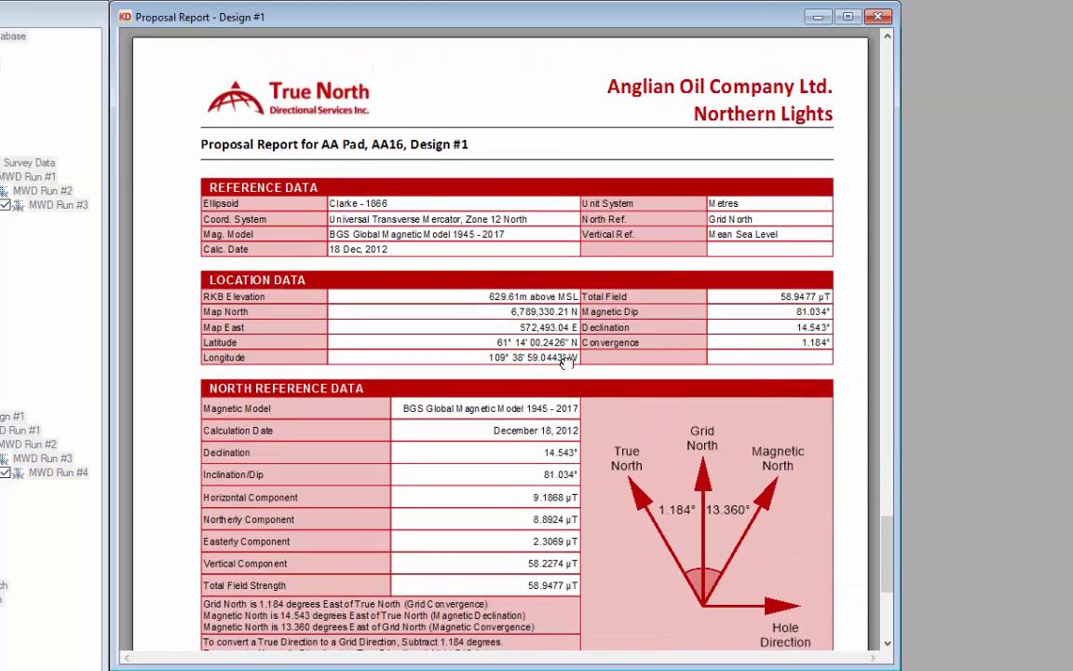
left_click_drag(539, 460, 539, 445)
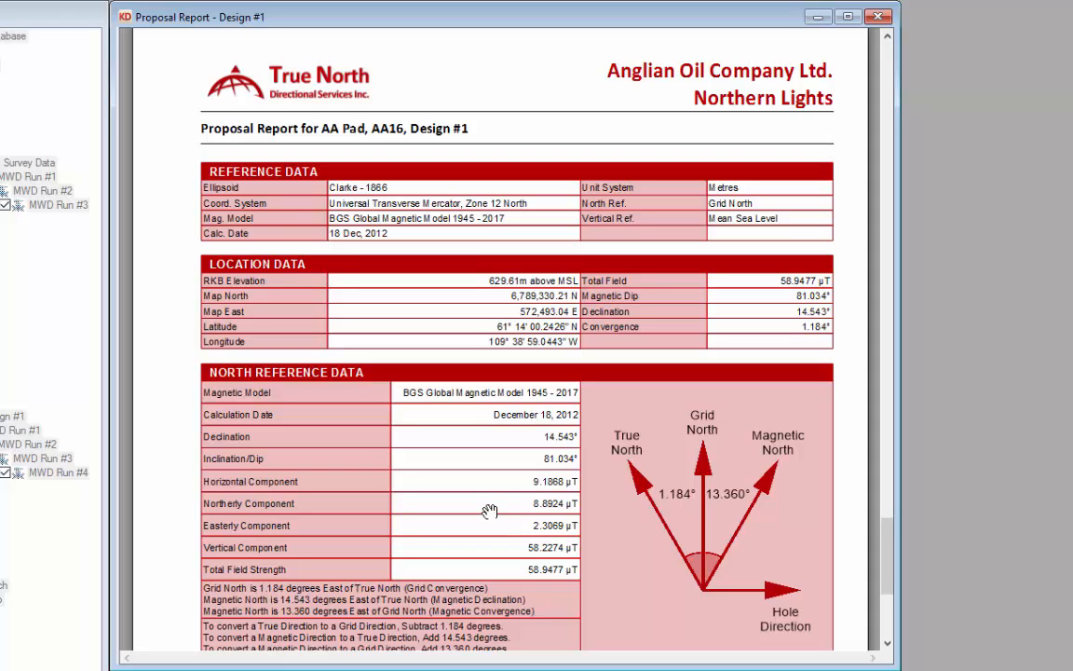
scroll(558, 531, "down", 2)
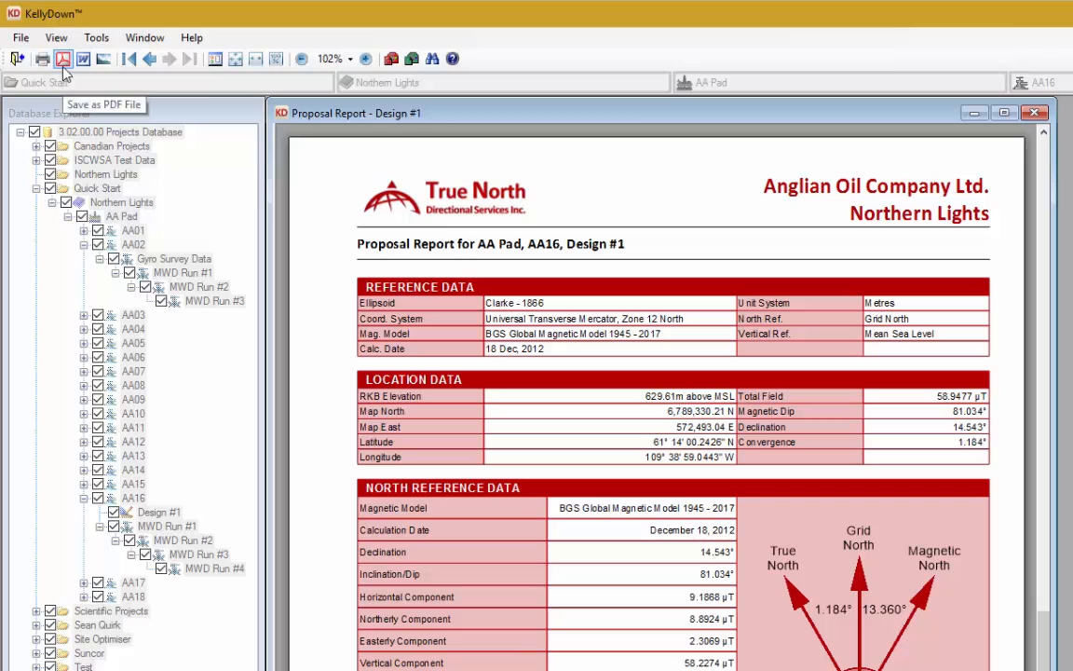
Step: Return to the first page, then advance three pages to Casing Program and Formation Tops
left_click(131, 61)
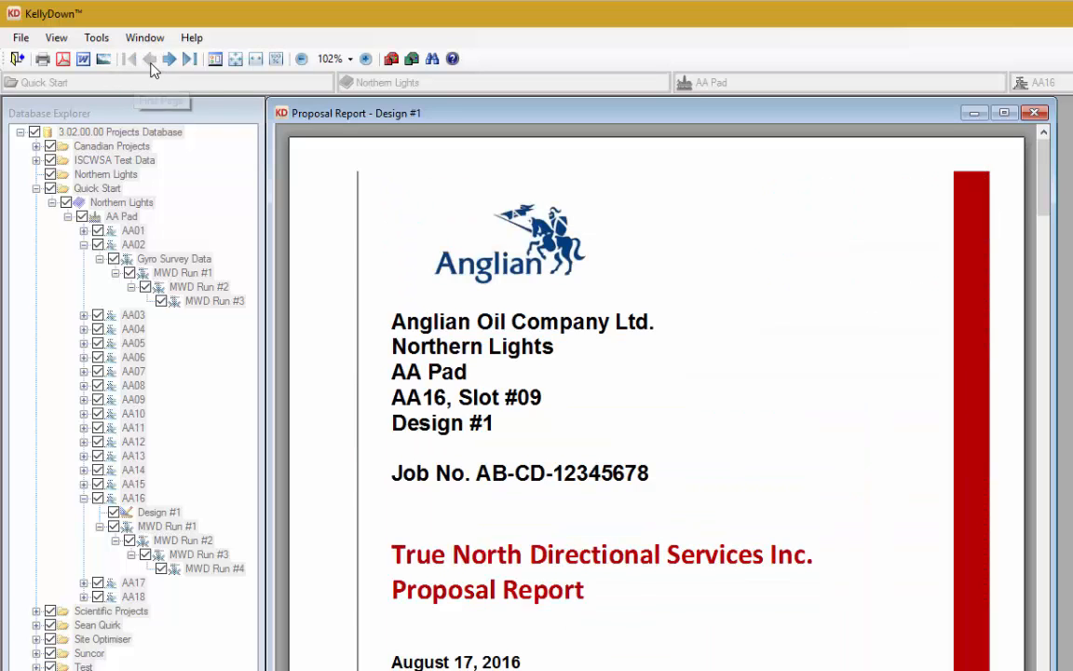
left_click(172, 59)
left_click(172, 59)
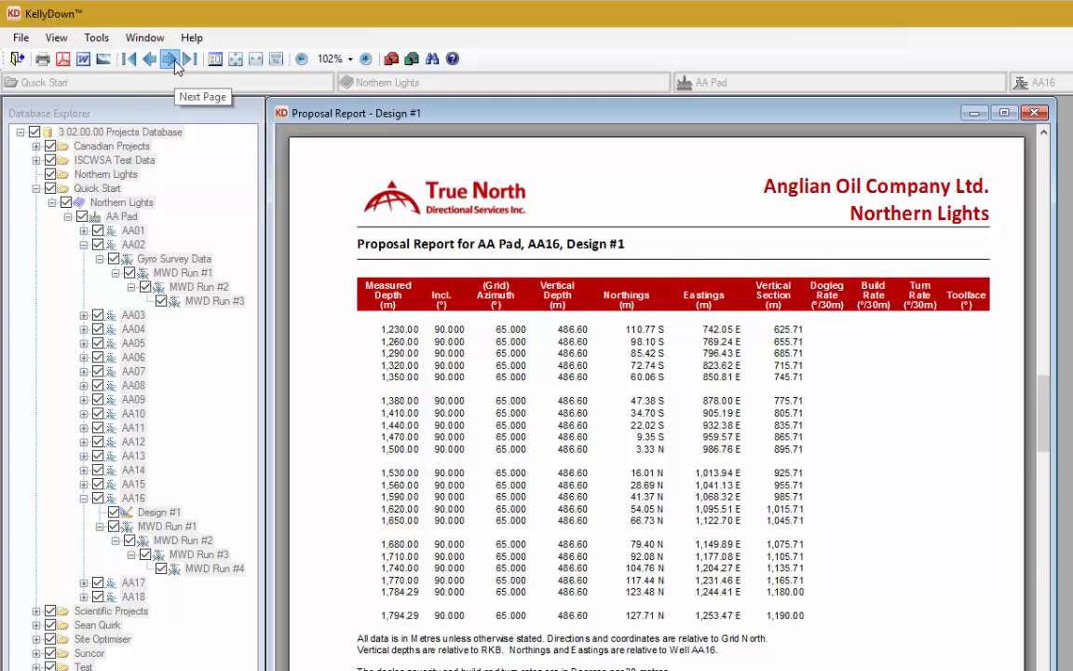
left_click(172, 60)
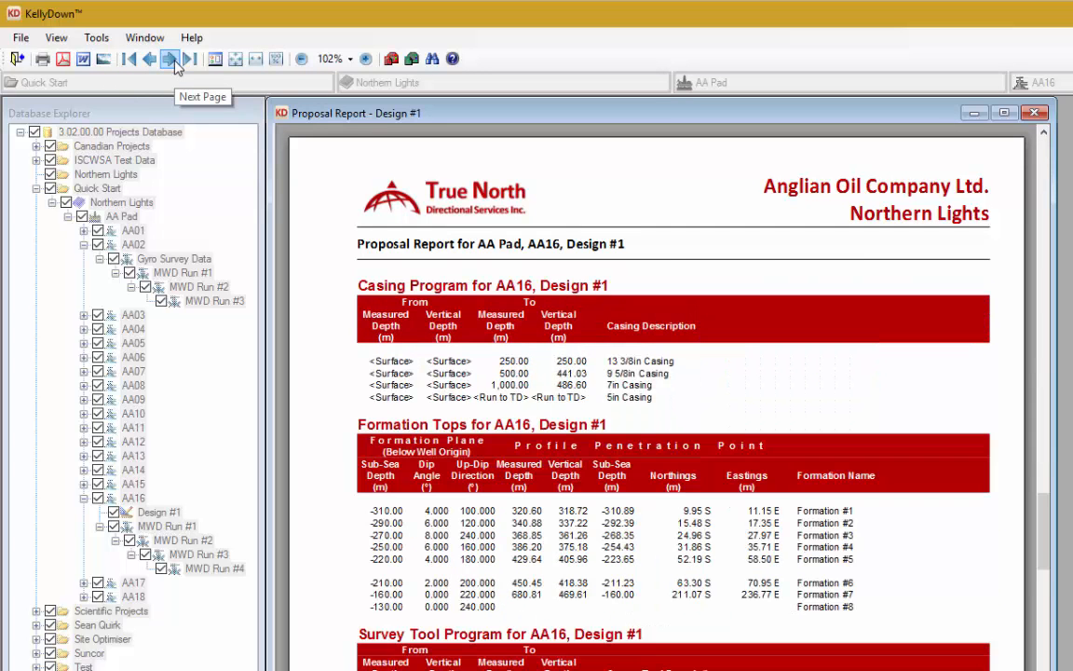
Step: Switch the preview zoom through Whole Page, Page Width and finally Actual Size
left_click(236, 59)
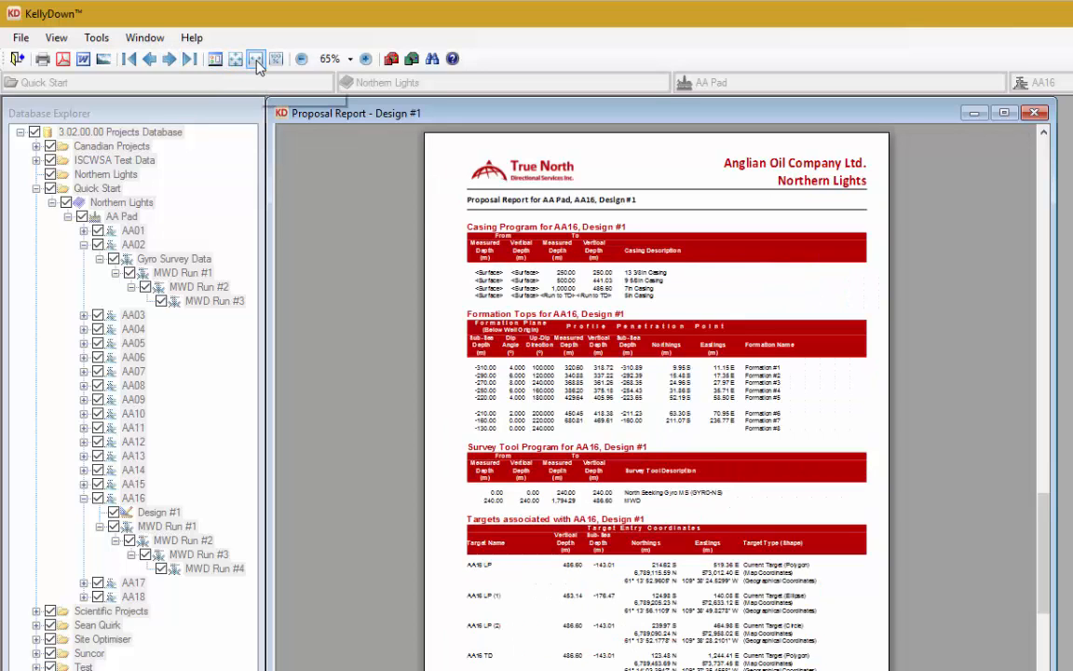
left_click(257, 60)
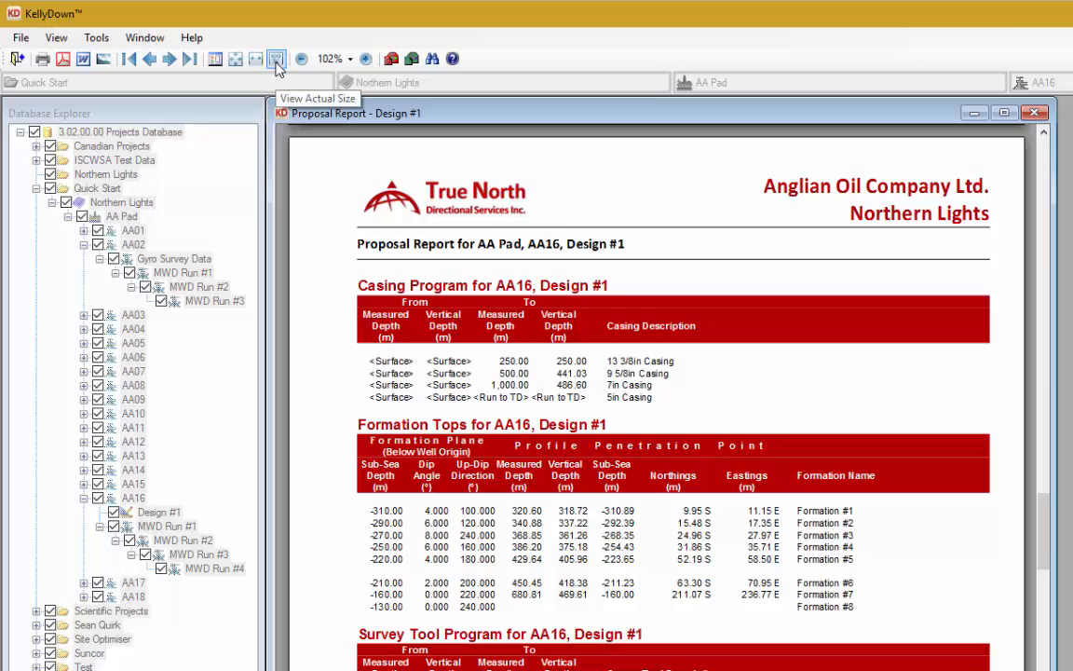
left_click(276, 59)
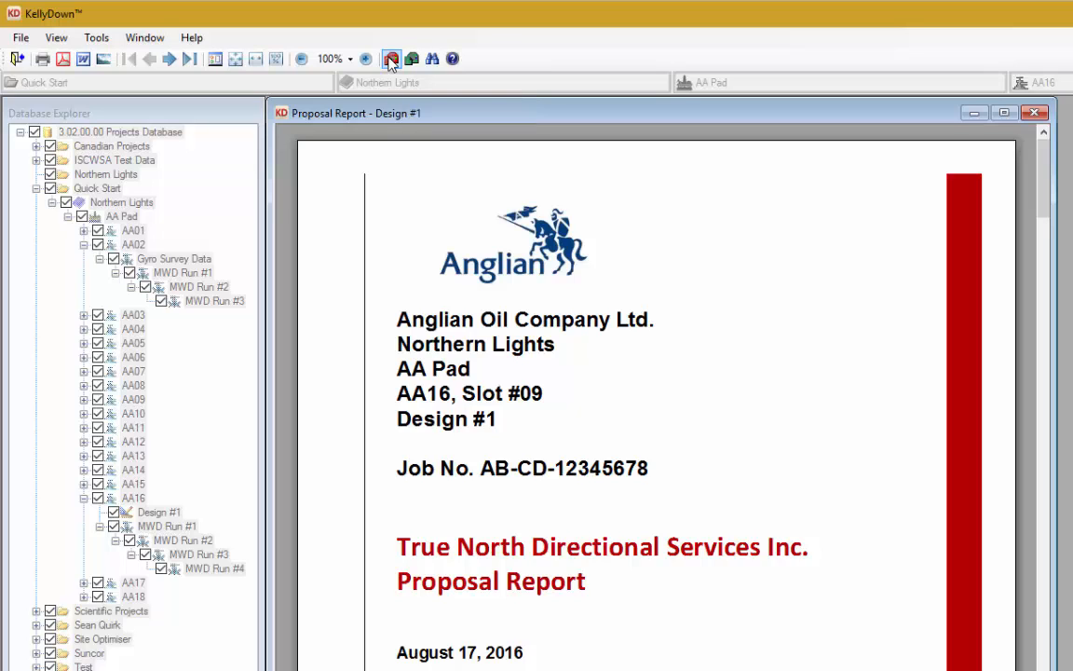
Step: Email the AA16 Design #1 proposal report to the supervisor, then the geologist, confirming each send
left_click(390, 59)
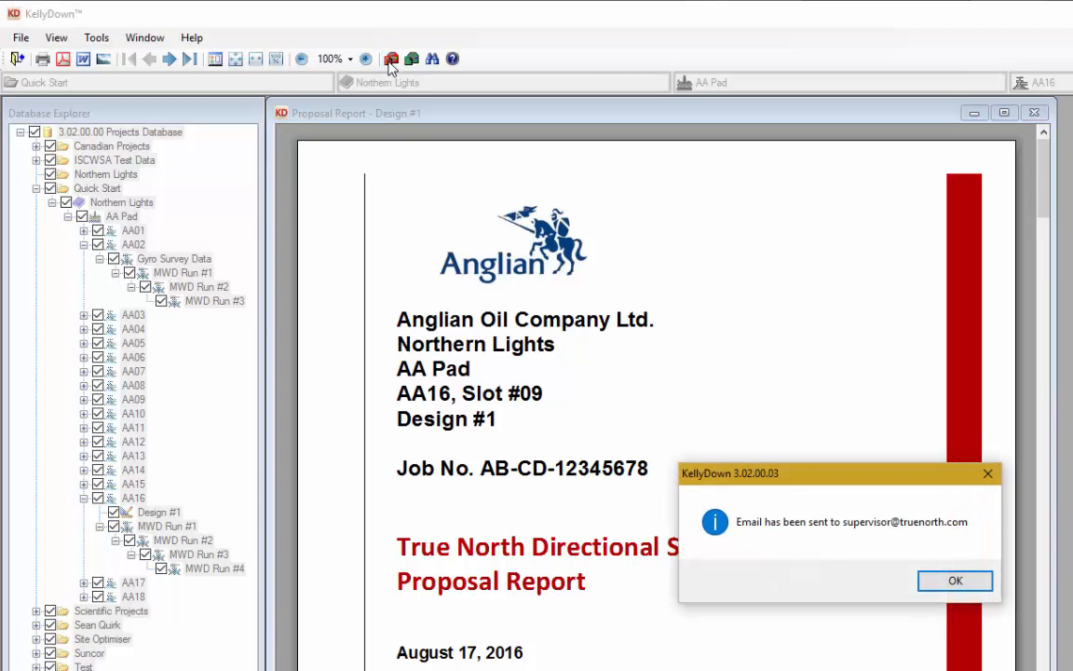
left_click(956, 580)
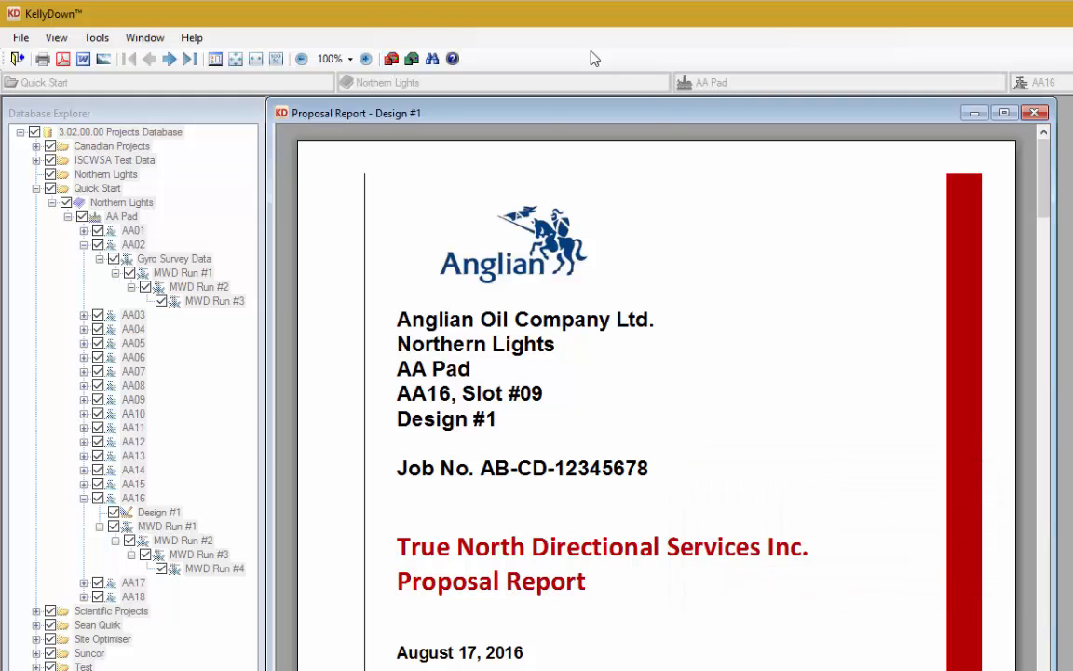
left_click(413, 59)
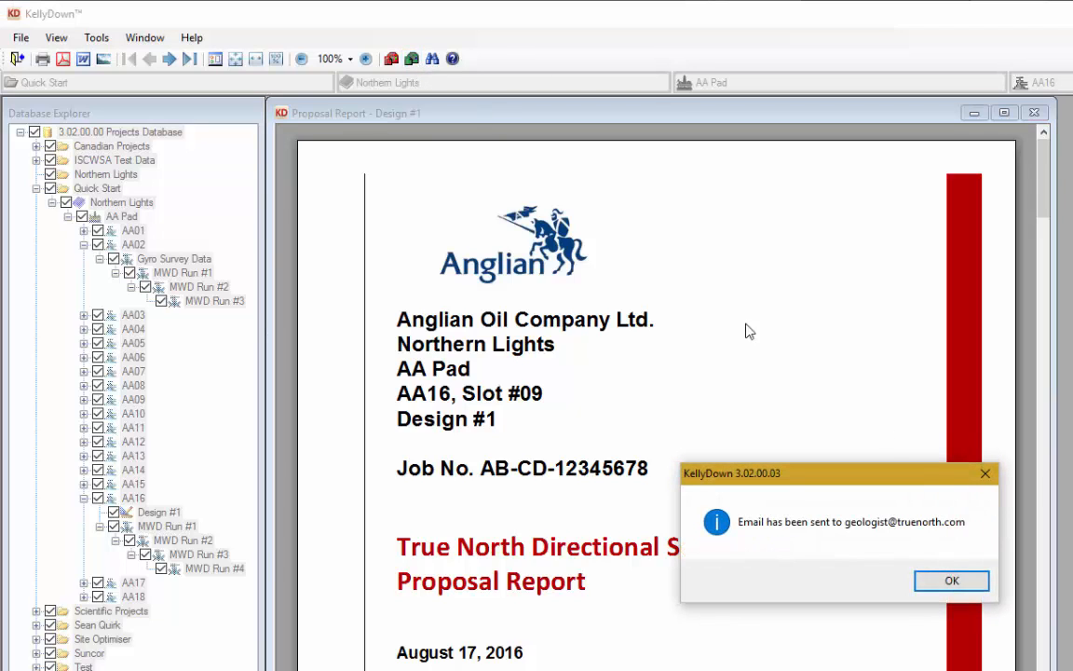
left_click(952, 587)
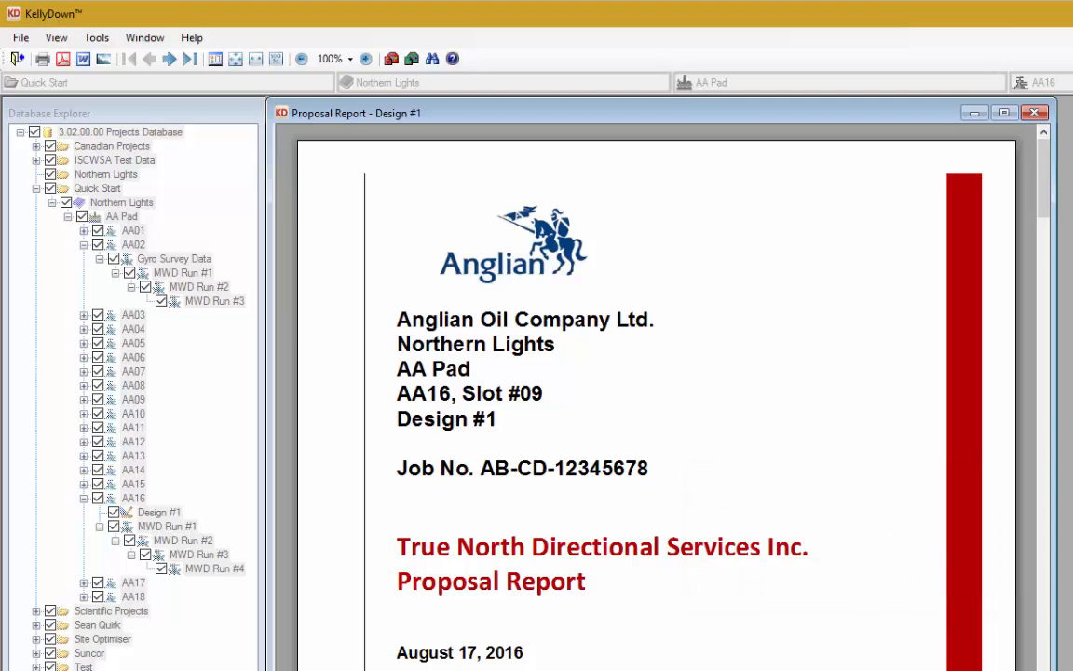